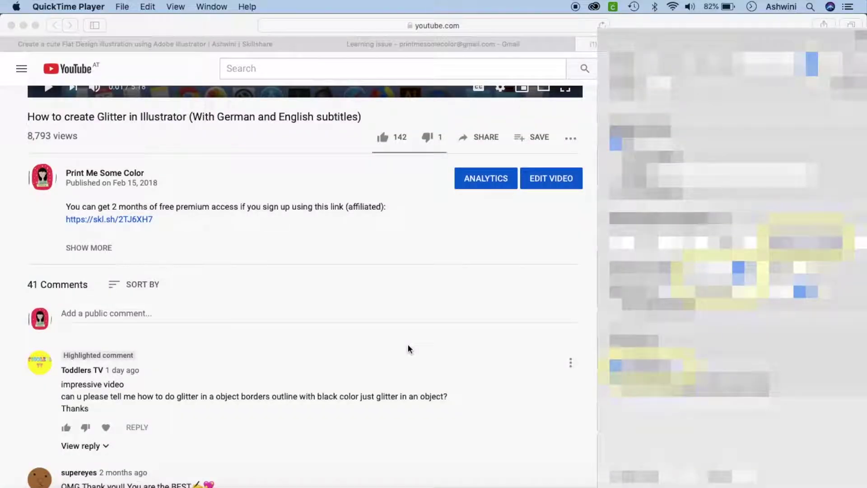
# Expand the full description of the 'How to create Glitter in Illustrator' video.
pyautogui.scroll(-1, 407, 345)
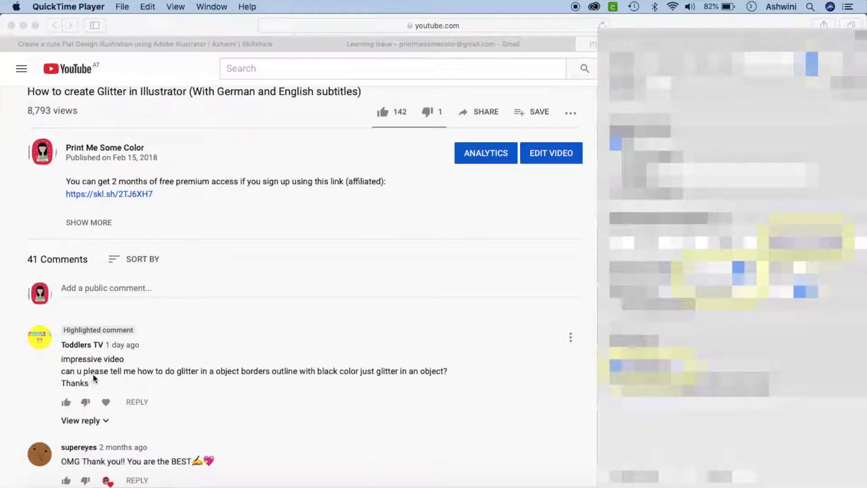
pyautogui.scroll(1, 162, 388)
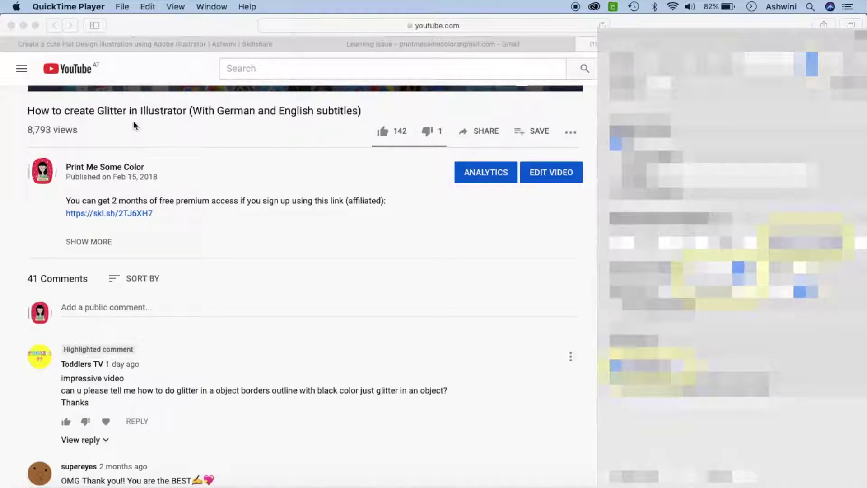
pyautogui.scroll(1, 133, 120)
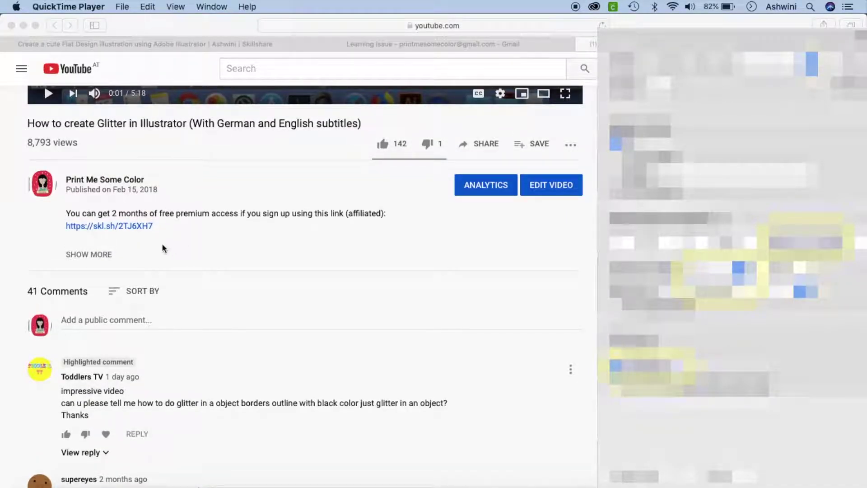
pyautogui.click(104, 255)
pyautogui.click(104, 255)
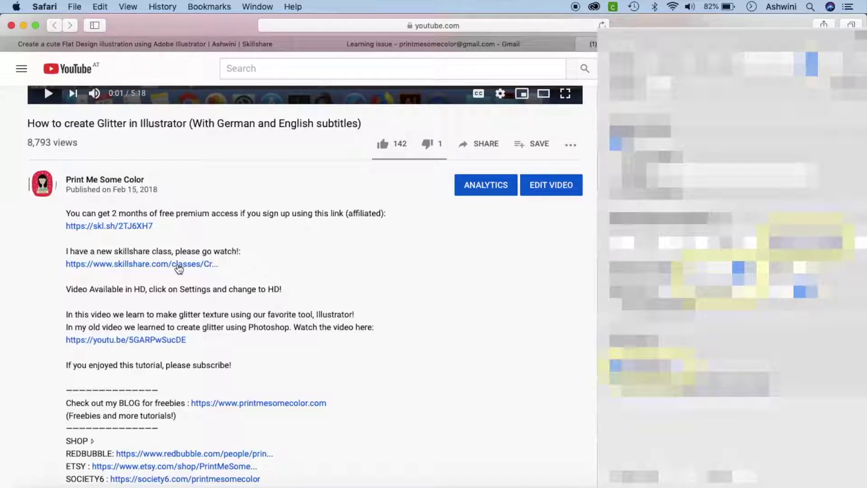
# Scroll through the description to the 41 viewer comments.
pyautogui.scroll(-15, 346, 376)
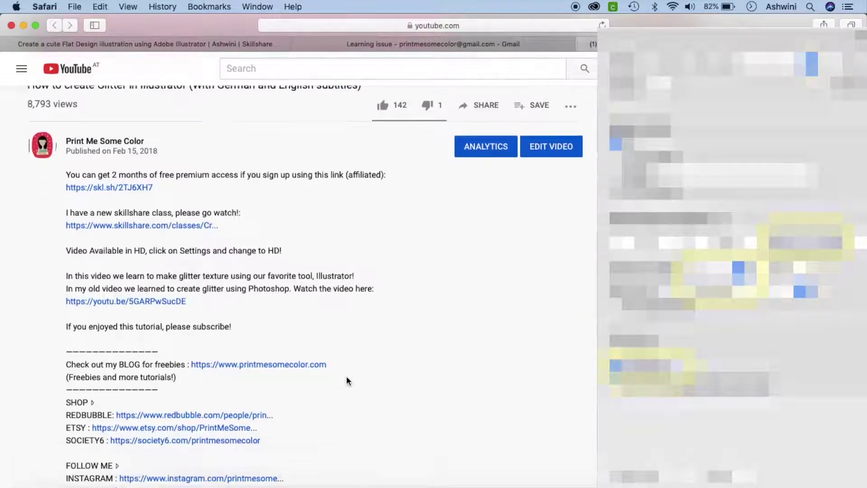
pyautogui.scroll(3, 272, 241)
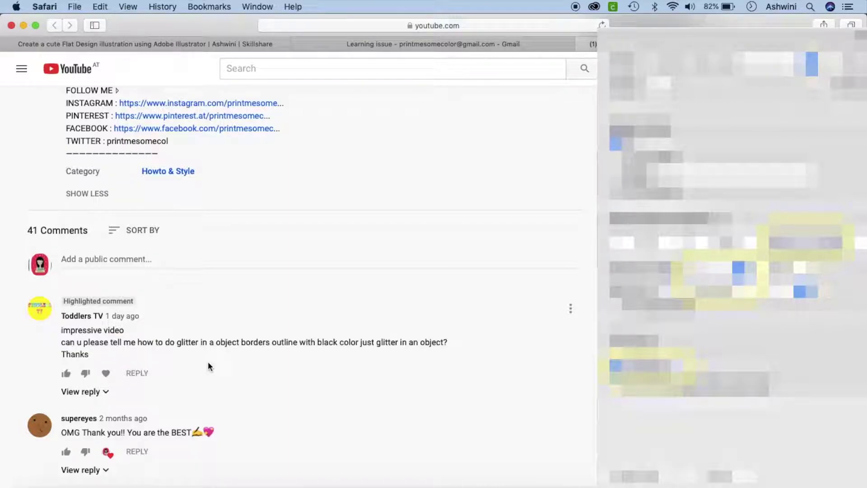
pyautogui.scroll(1, 259, 394)
# Scroll back up to the glitter tutorial's video player.
pyautogui.scroll(10, 258, 394)
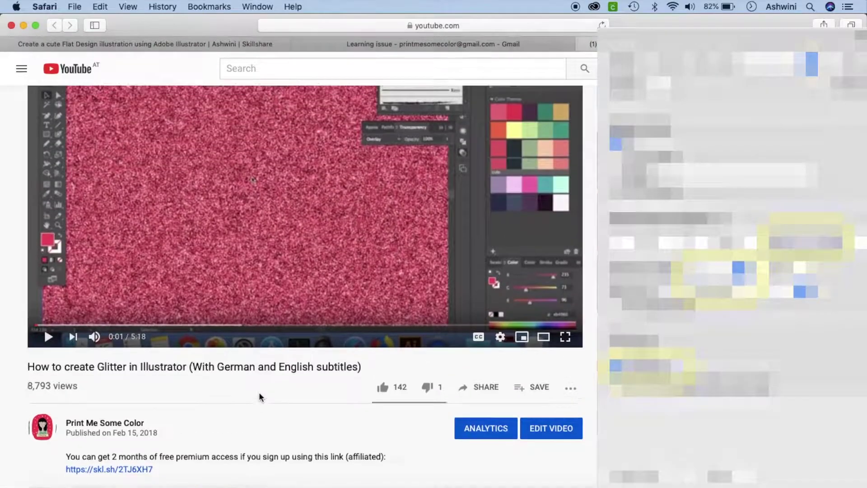
pyautogui.scroll(1, 260, 397)
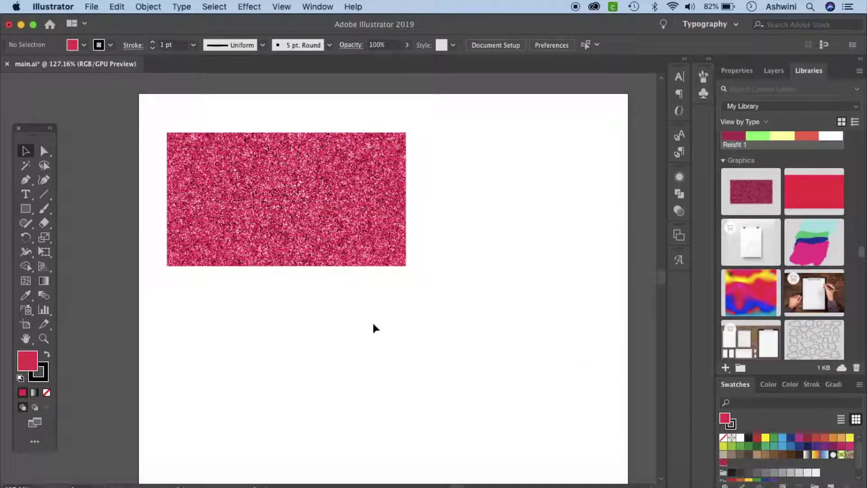
# Draw a closed four-corner trapezoid below the glitter rectangle with the Pen tool.
pyautogui.click(25, 180)
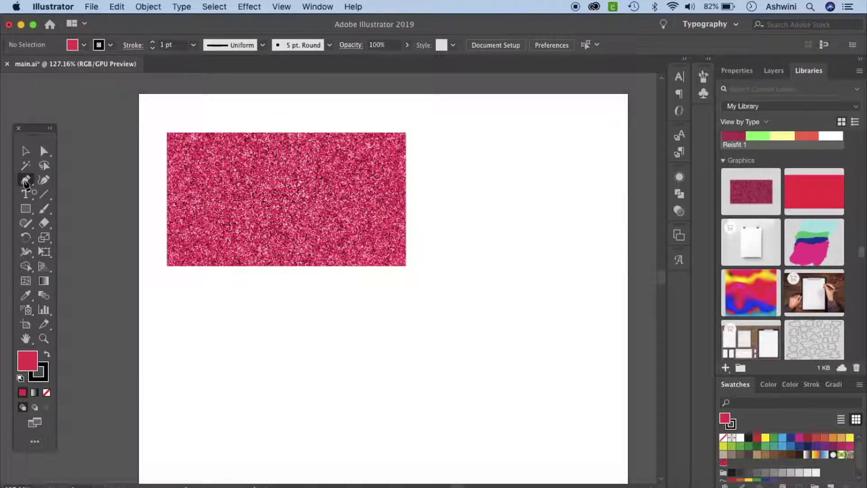
pyautogui.moveTo(383, 352); pyautogui.dragTo(383, 367)
pyautogui.press('Escape')
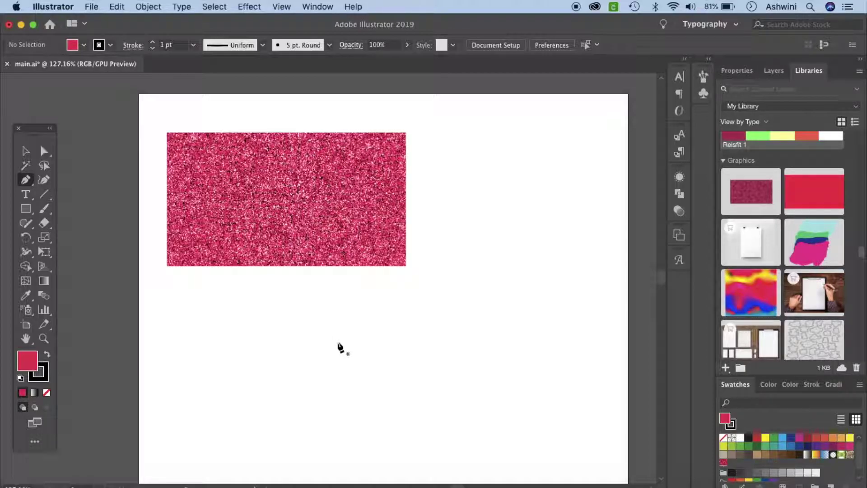
pyautogui.click(338, 341)
pyautogui.click(347, 313)
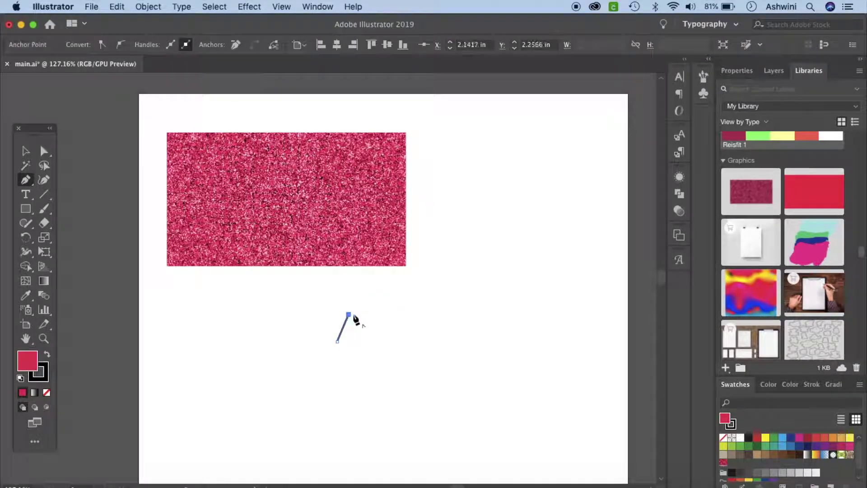
pyautogui.click(445, 313)
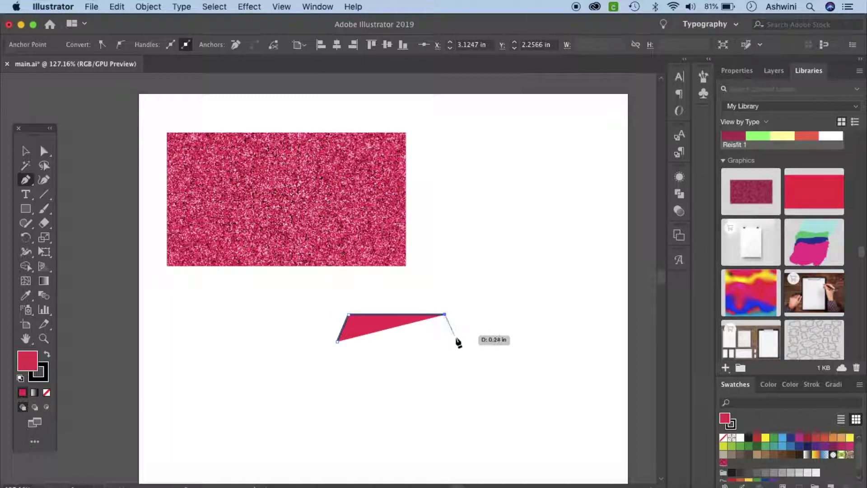
pyautogui.click(457, 341)
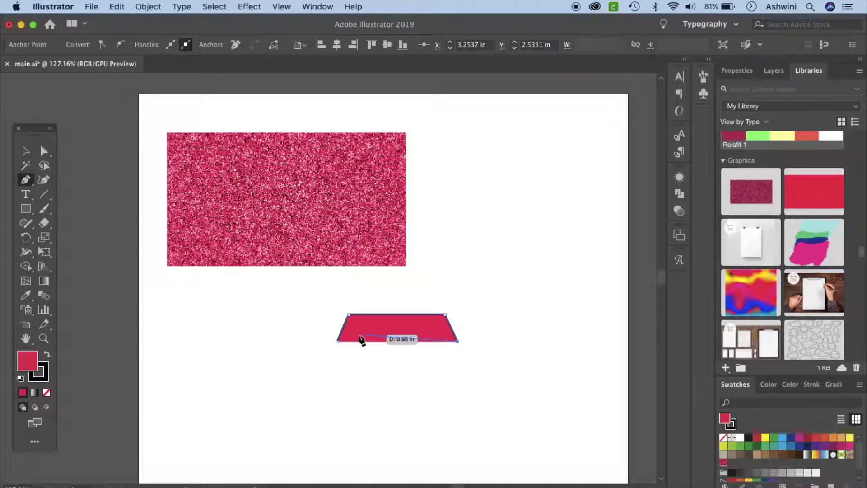
pyautogui.click(338, 341)
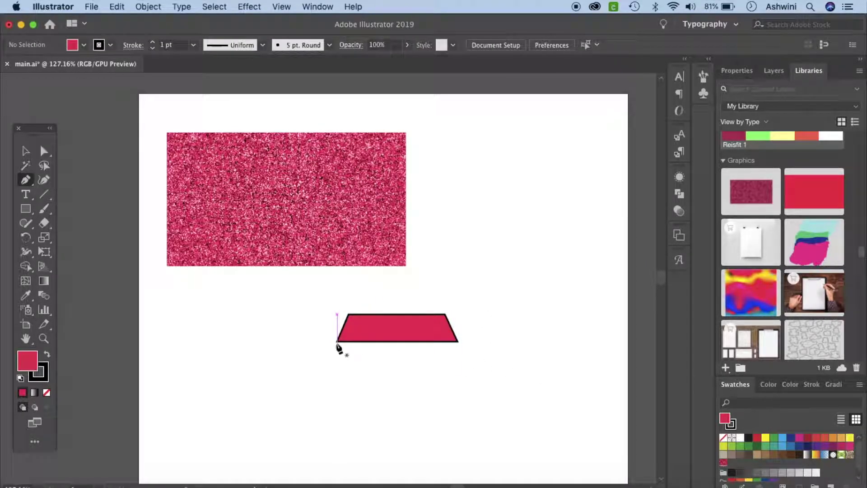
pyautogui.moveTo(337, 342); pyautogui.dragTo(384, 405)
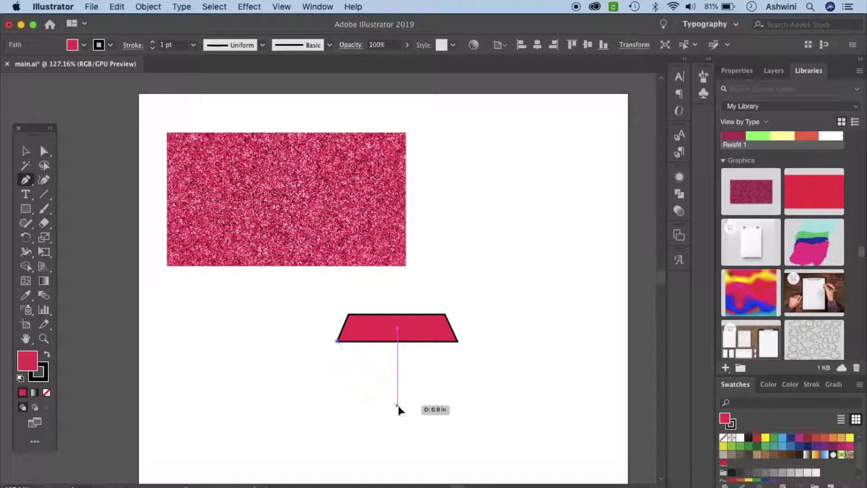
# Close a pointed triangle beneath the trapezoid's bottom edge as the diamond's lower half.
pyautogui.click(397, 404)
pyautogui.click(457, 341)
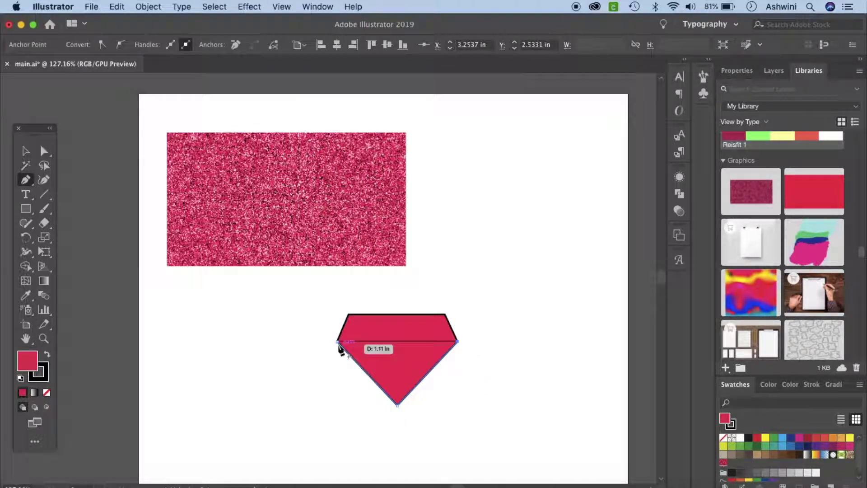
pyautogui.click(338, 342)
pyautogui.keyDown('super'); pyautogui.click(525, 333); pyautogui.keyUp('super')
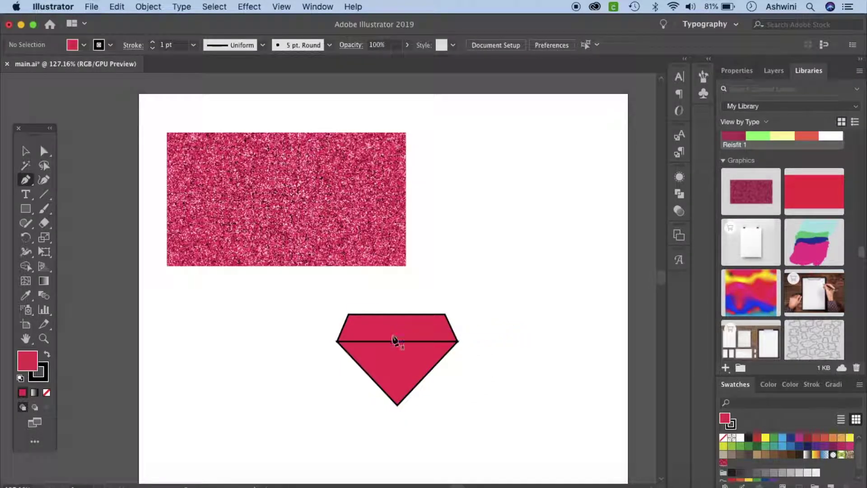
# Draw facet lines from the middle edge down to the diamond's bottom point.
pyautogui.click(371, 341)
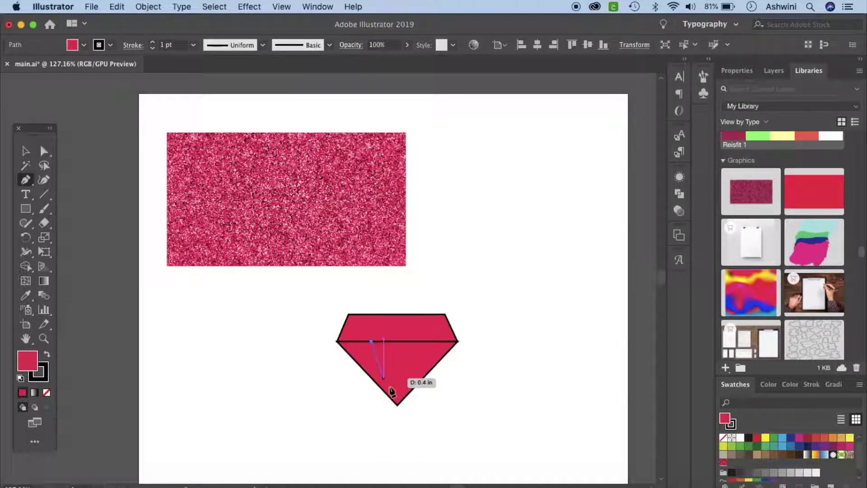
pyautogui.click(397, 405)
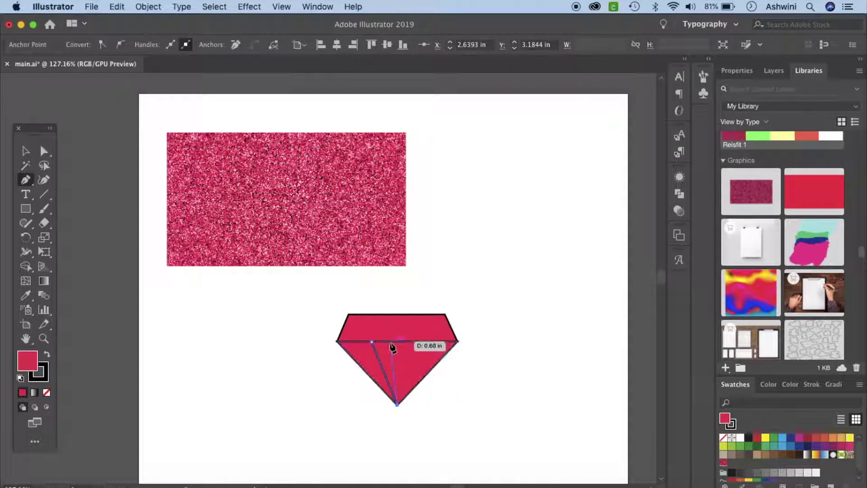
pyautogui.click(391, 342)
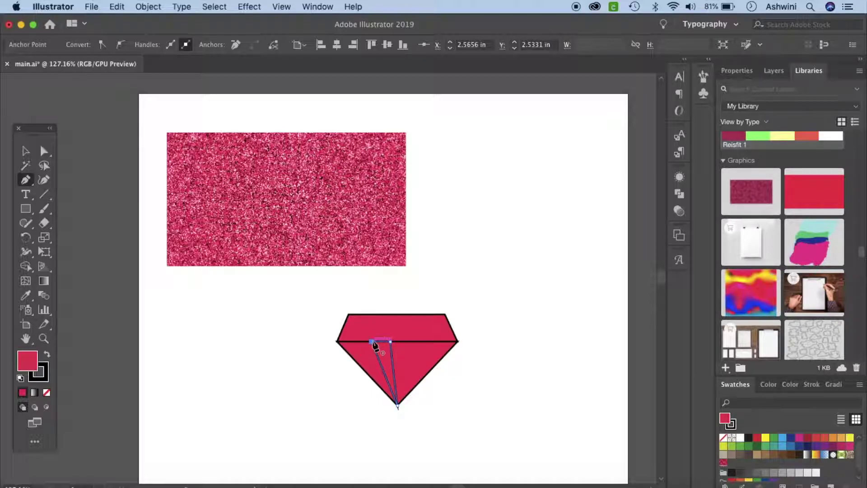
pyautogui.keyDown('super'); pyautogui.click(519, 372); pyautogui.keyUp('super')
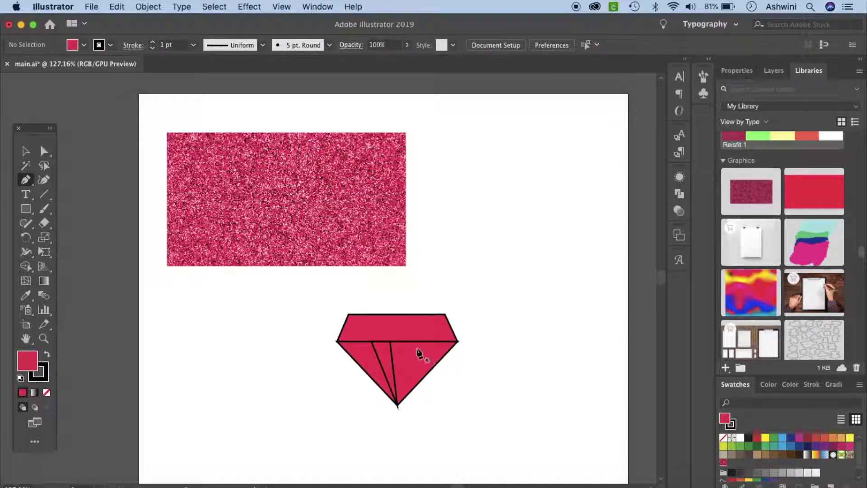
pyautogui.click(409, 342)
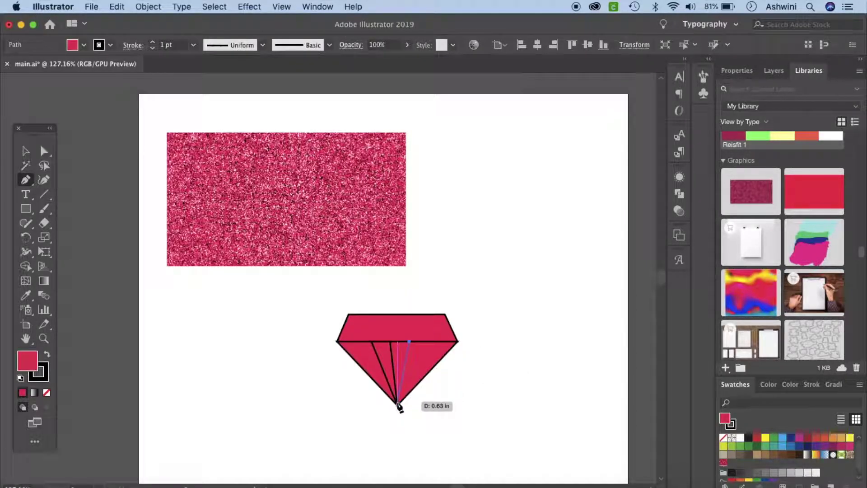
pyautogui.click(397, 401)
pyautogui.click(439, 342)
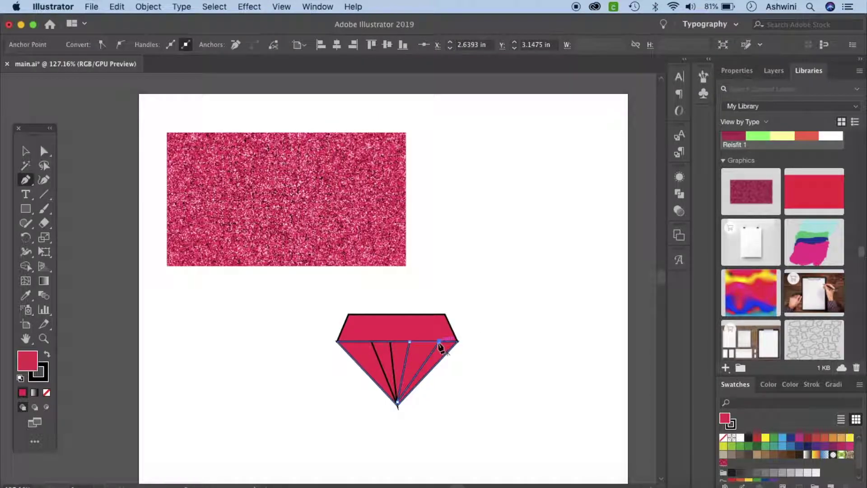
pyautogui.keyDown('super'); pyautogui.click(511, 358); pyautogui.keyUp('super')
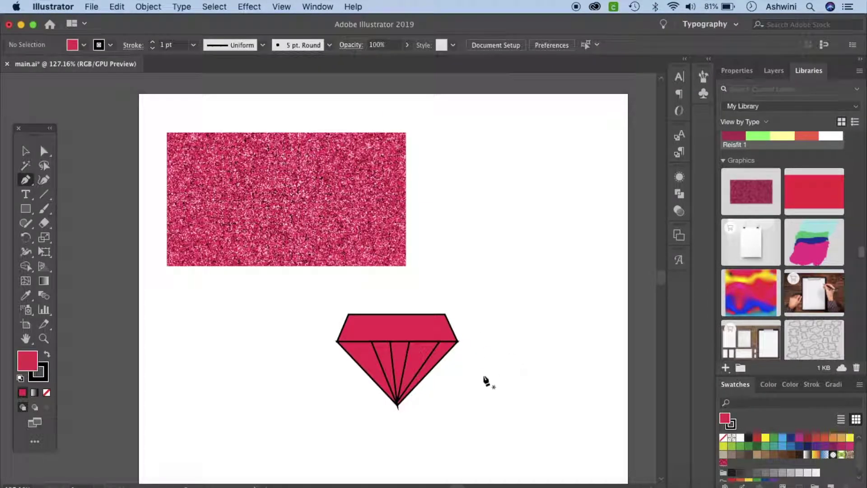
pyautogui.scroll(1, 454, 409)
# Select the left facet path and its anchor at the diamond's bottom tip.
pyautogui.scroll(-4, 445, 441)
pyautogui.scroll(3, 401, 353)
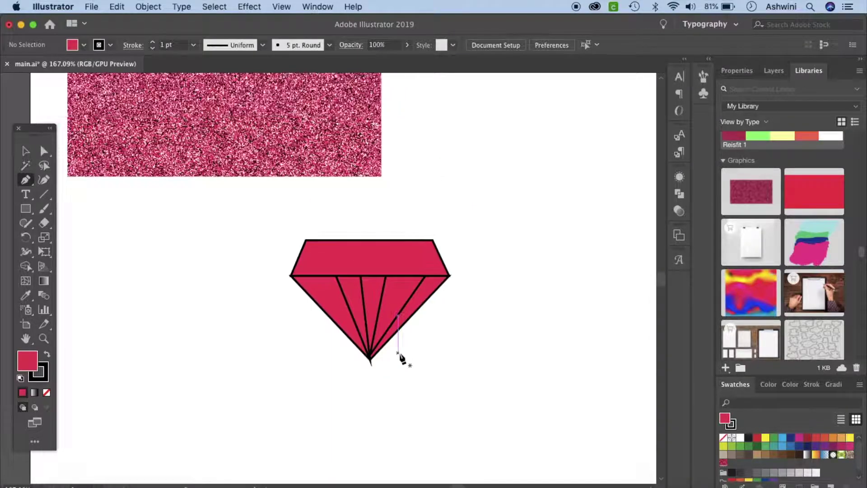
pyautogui.scroll(2, 398, 344)
pyautogui.scroll(3, 396, 337)
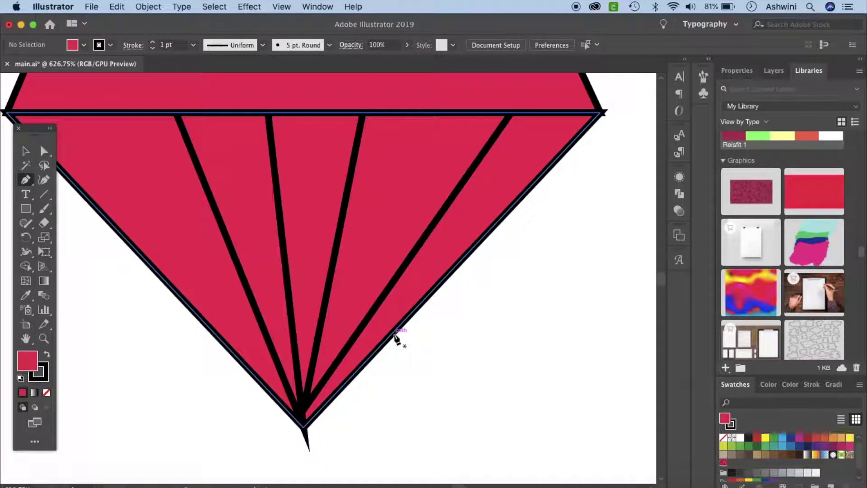
pyautogui.press('v')
pyautogui.click(296, 343)
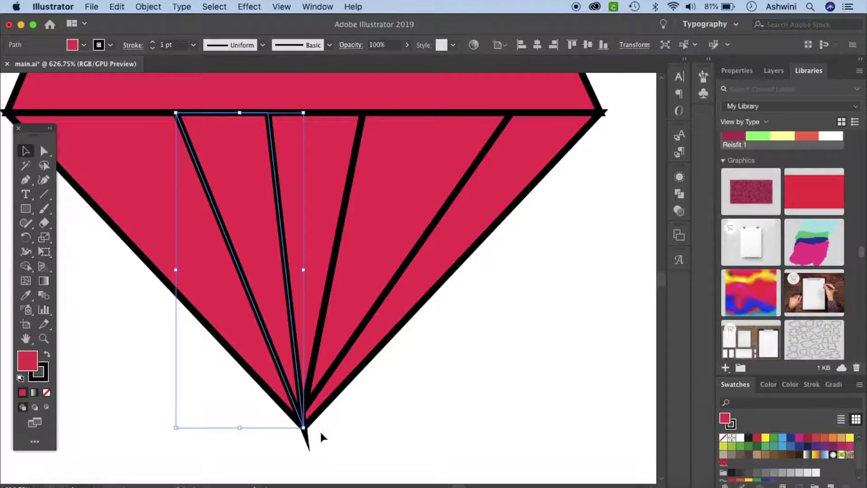
pyautogui.click(43, 152)
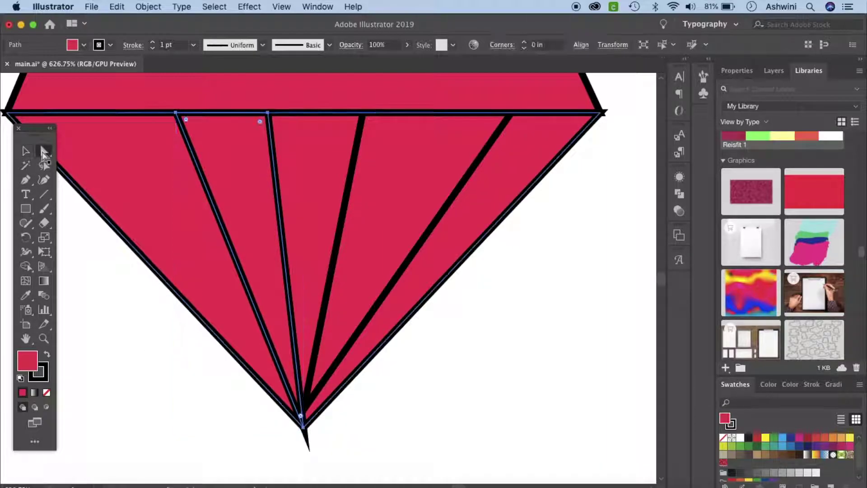
pyautogui.click(303, 427)
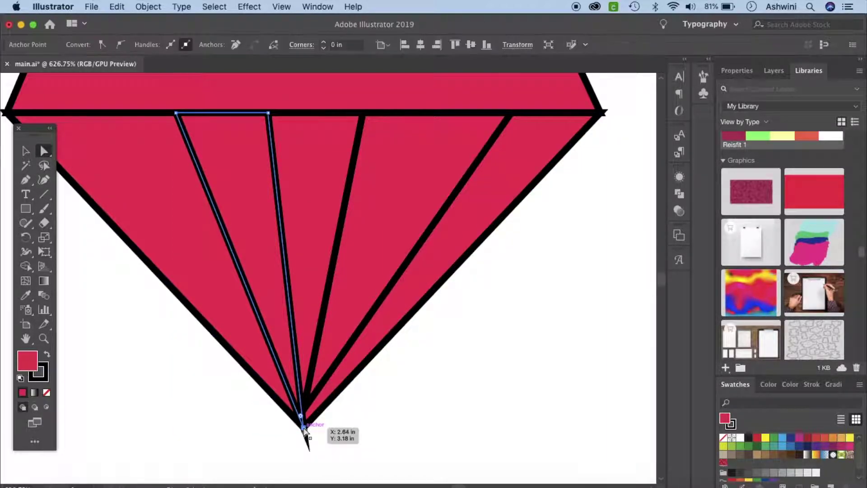
pyautogui.click(304, 427)
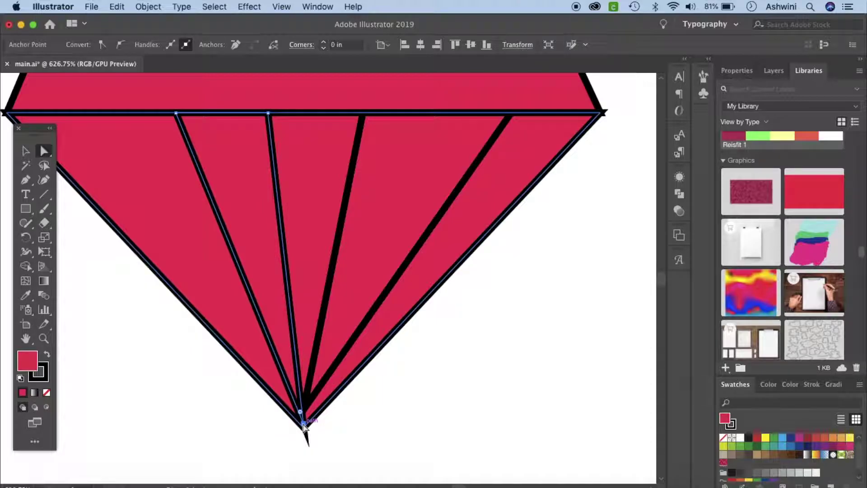
# Set the path's Align Stroke option to Inside in the Stroke panel.
pyautogui.click(811, 385)
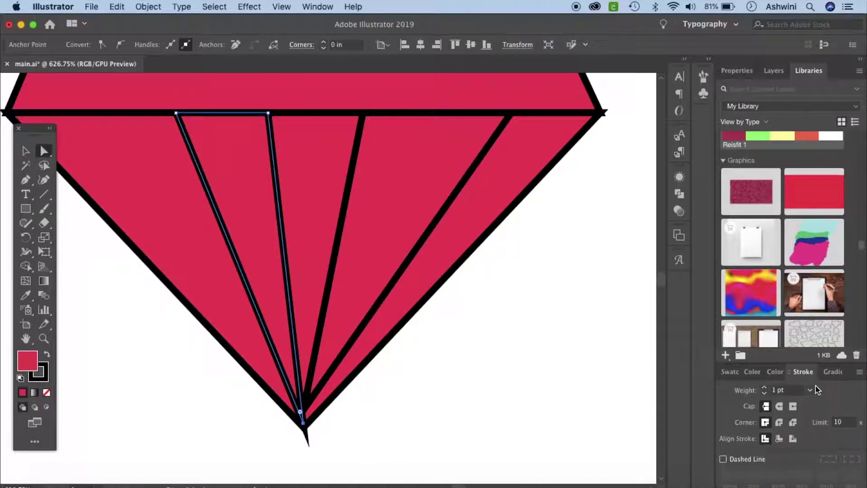
pyautogui.click(497, 149)
pyautogui.click(779, 438)
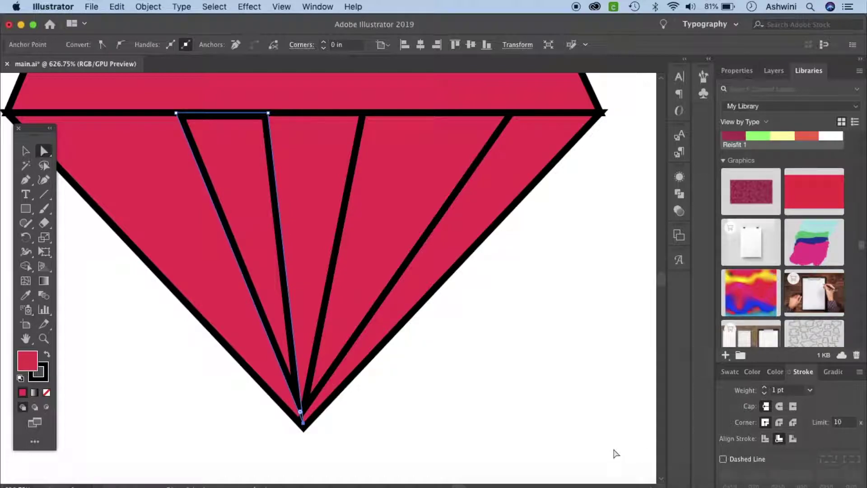
pyautogui.click(548, 405)
# Drag the inner triangle's bottom anchor onto the tip, then undo the move.
pyautogui.click(299, 401)
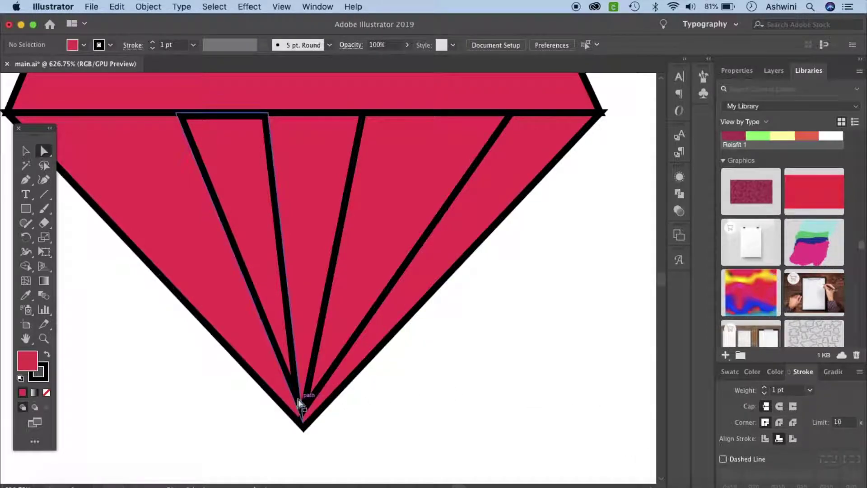
pyautogui.click(302, 423)
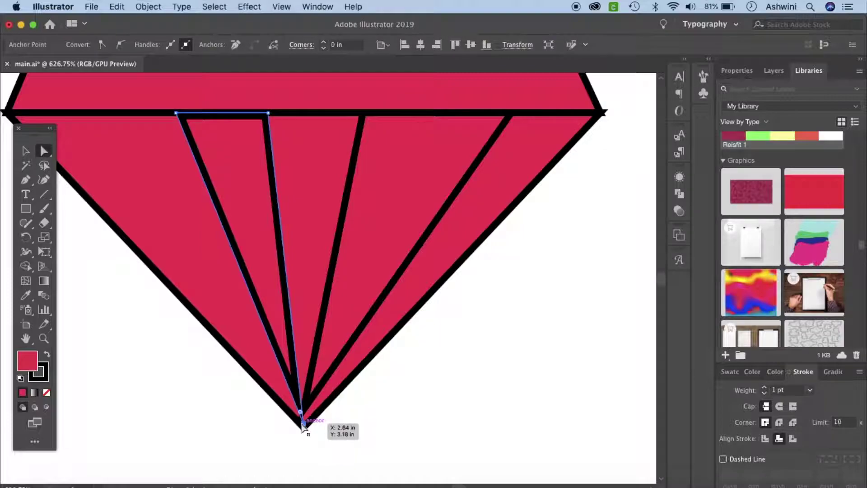
pyautogui.click(308, 402)
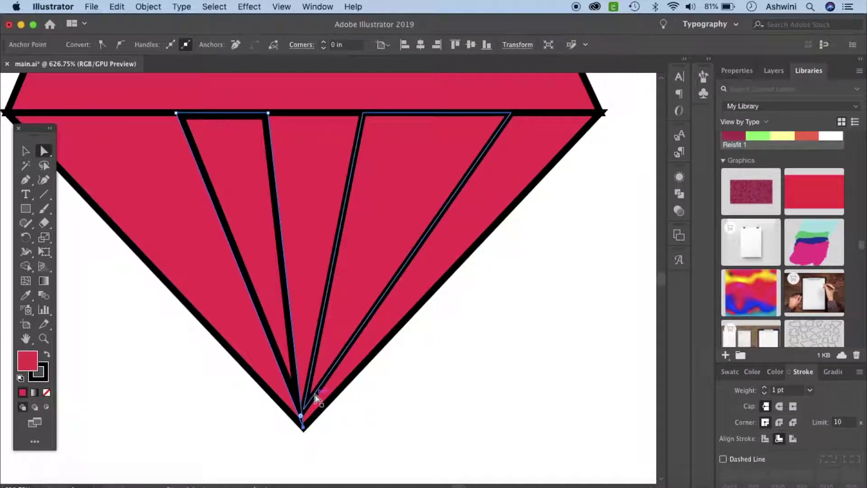
pyautogui.moveTo(305, 410)
pyautogui.mouseDown()
pyautogui.moveTo(304, 425)
pyautogui.moveTo(306, 413)
pyautogui.mouseUp()
pyautogui.click(388, 432)
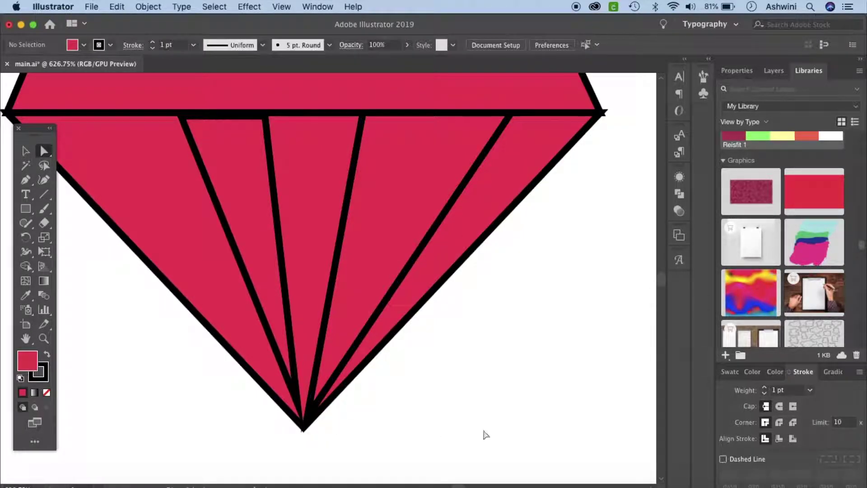
pyautogui.scroll(2, 490, 434)
pyautogui.scroll(-2, 493, 436)
pyautogui.hotkey('ctrl', 'z')
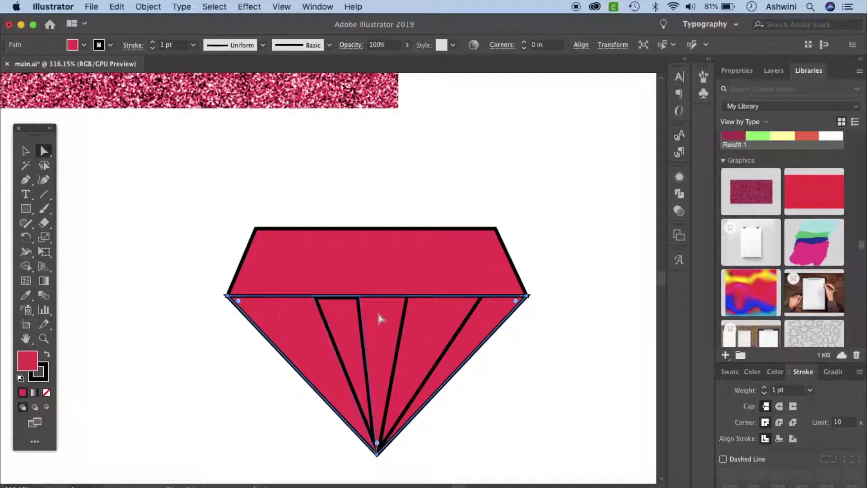
# Pan across the diamond and open, then dismiss, the path's context menu.
pyautogui.hscroll(3, 621, 387)
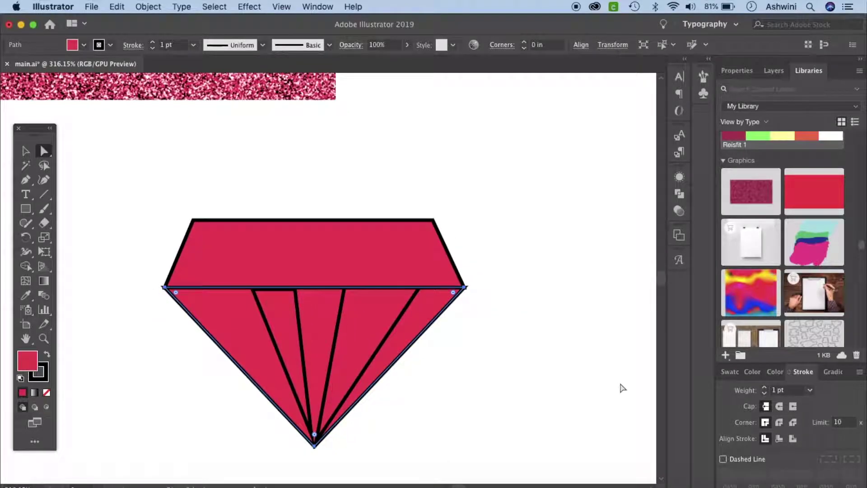
pyautogui.hscroll(-5, 621, 387)
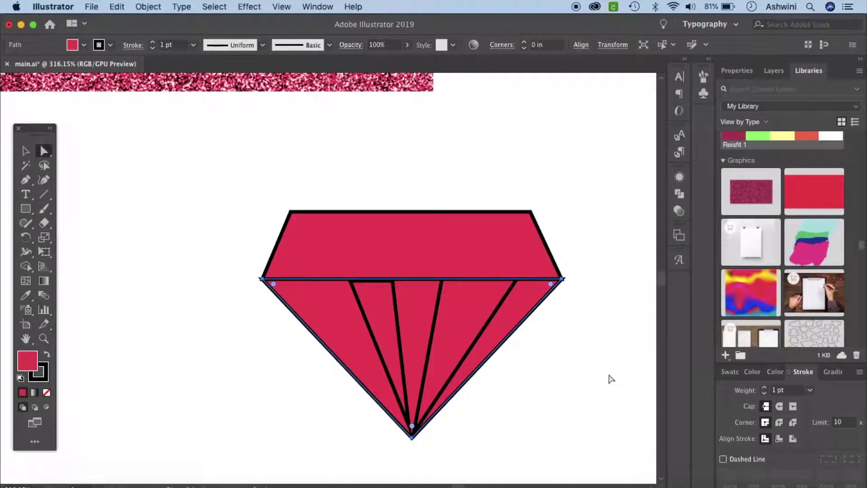
pyautogui.hscroll(2, 611, 379)
pyautogui.scroll(1, 611, 378)
pyautogui.rightClick(609, 376)
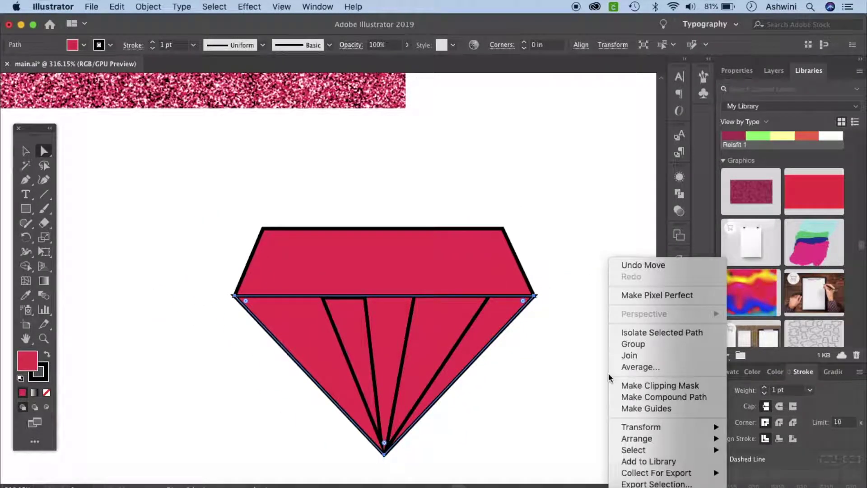
pyautogui.click(540, 360)
# Select the pink glitter rectangle and marquee its left corner points.
pyautogui.scroll(-4, 542, 365)
pyautogui.hscroll(4, 542, 365)
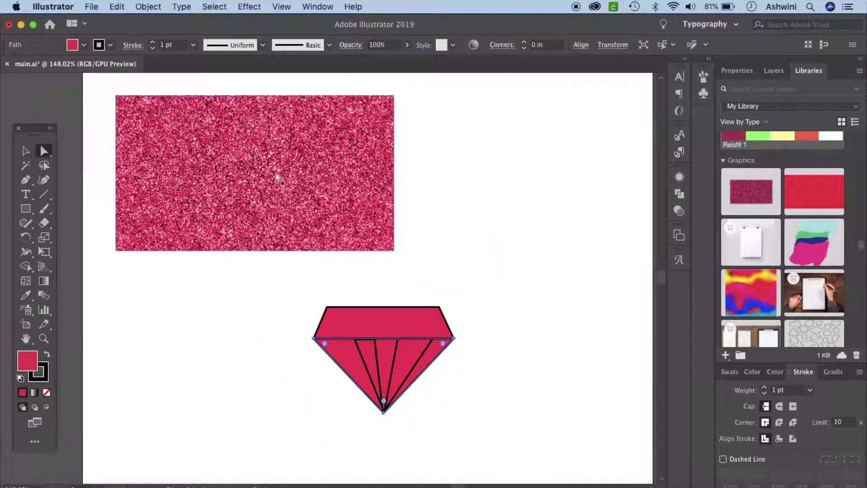
pyautogui.click(170, 141)
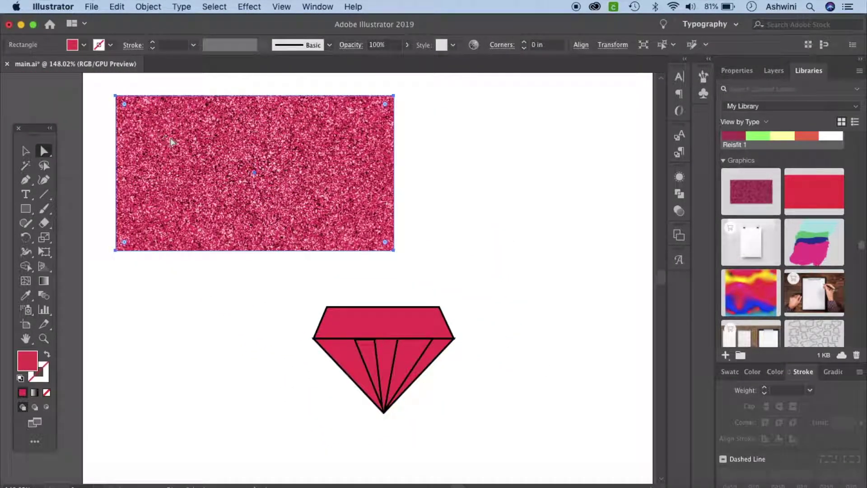
pyautogui.moveTo(112, 90); pyautogui.dragTo(391, 271)
pyautogui.hscroll(5, 429, 362)
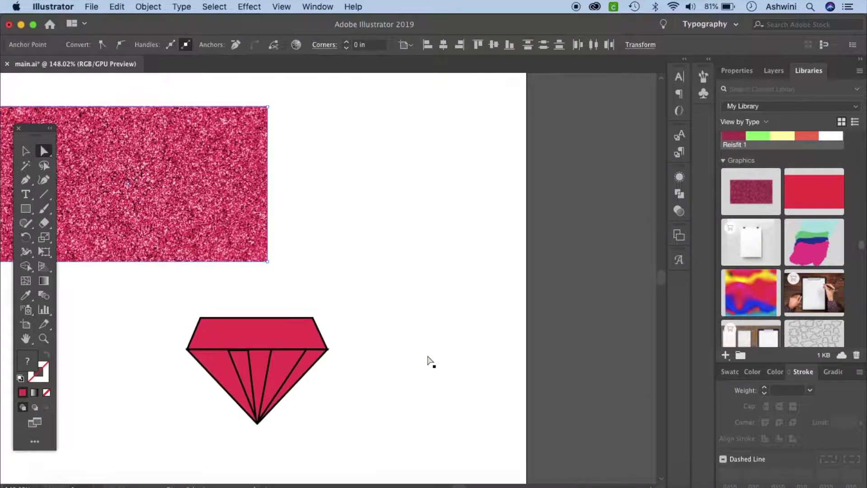
pyautogui.hscroll(-2, 183, 201)
# Alt-drag a copy of the glitter rectangle to the right and colour it Reisfit 1 green.
pyautogui.press('v')
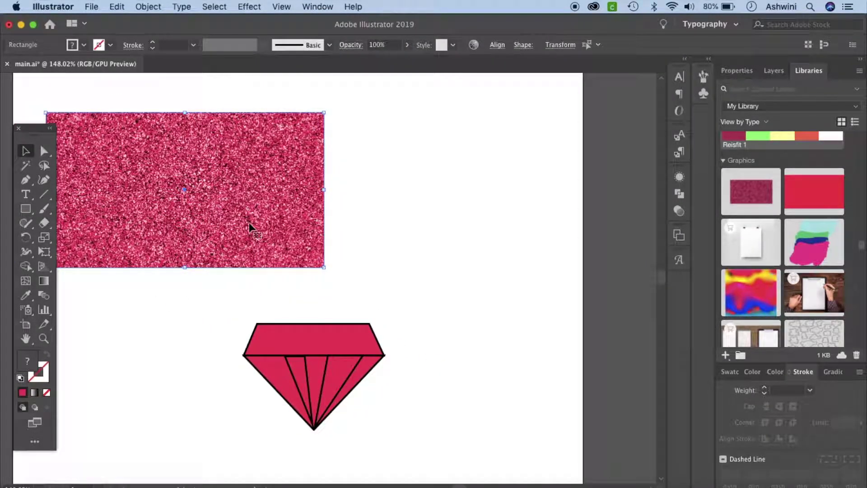
pyautogui.moveTo(250, 228); pyautogui.dragTo(559, 232)
pyautogui.click(523, 233)
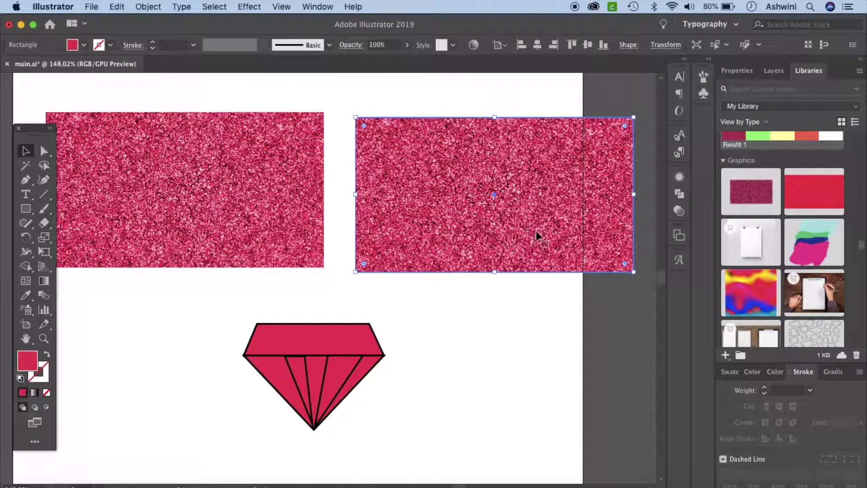
pyautogui.moveTo(536, 244); pyautogui.dragTo(525, 260)
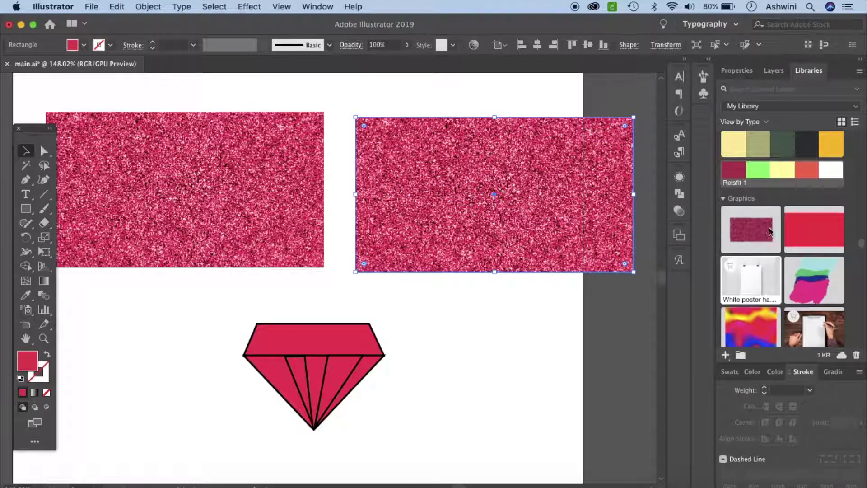
pyautogui.click(759, 220)
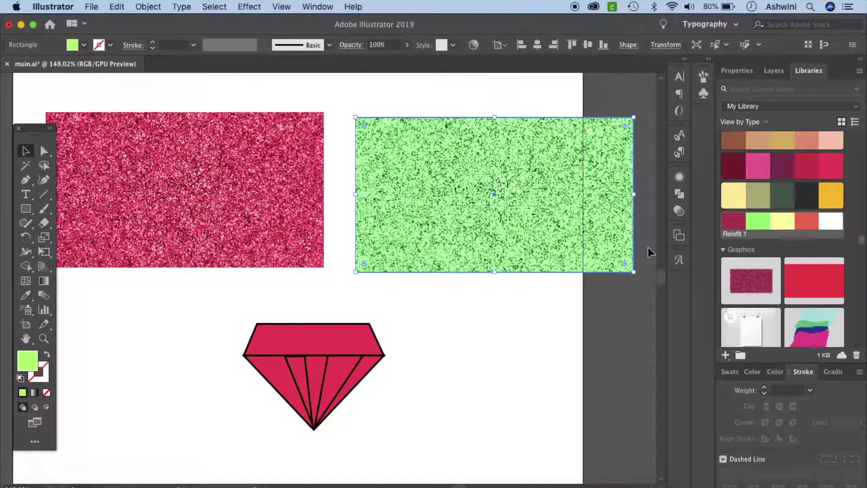
# Duplicate the green glitter rectangle above the artboard.
pyautogui.scroll(-3, 336, 189)
pyautogui.click(336, 190)
pyautogui.click(415, 242)
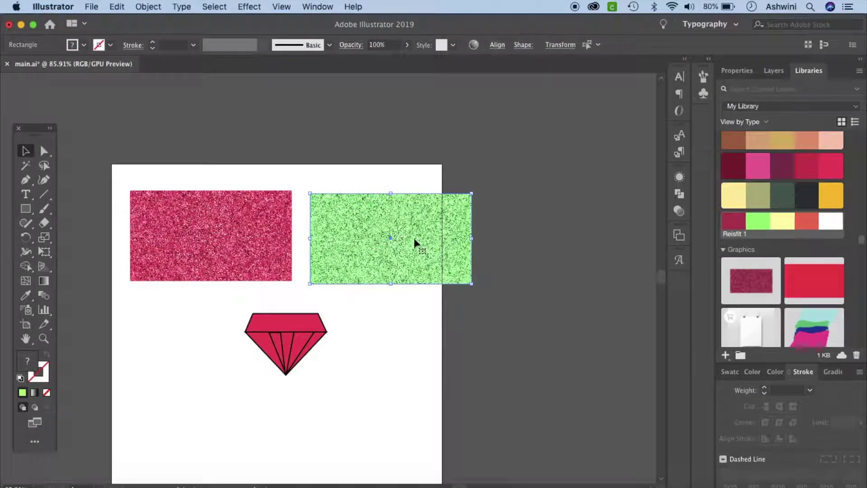
pyautogui.moveTo(414, 243); pyautogui.dragTo(236, 131)
# Recolour the top-right rectangle Gold Digger gold.
pyautogui.click(456, 149)
pyautogui.scroll(5, 835, 270)
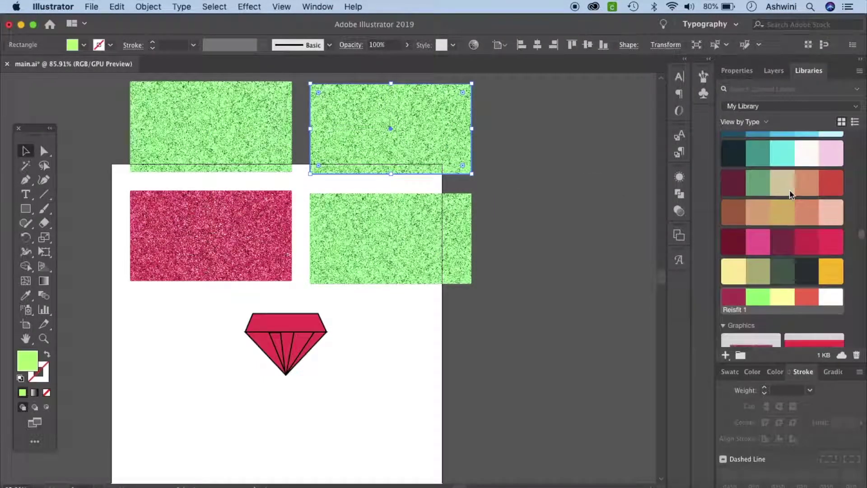
pyautogui.click(836, 269)
# Apply the Default Theme 2 blue to the top-left rectangle and deselect it.
pyautogui.click(267, 134)
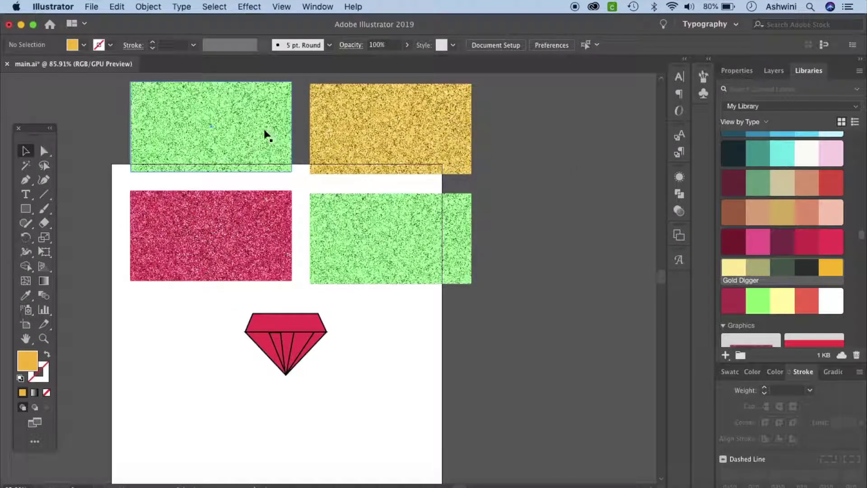
pyautogui.scroll(1, 784, 167)
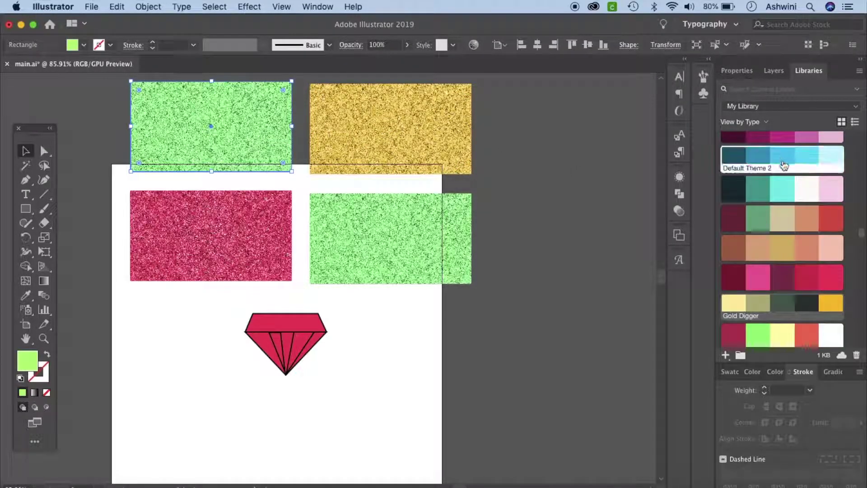
pyautogui.click(784, 165)
pyautogui.click(563, 215)
pyautogui.hscroll(-5, 527, 281)
pyautogui.scroll(2, 526, 280)
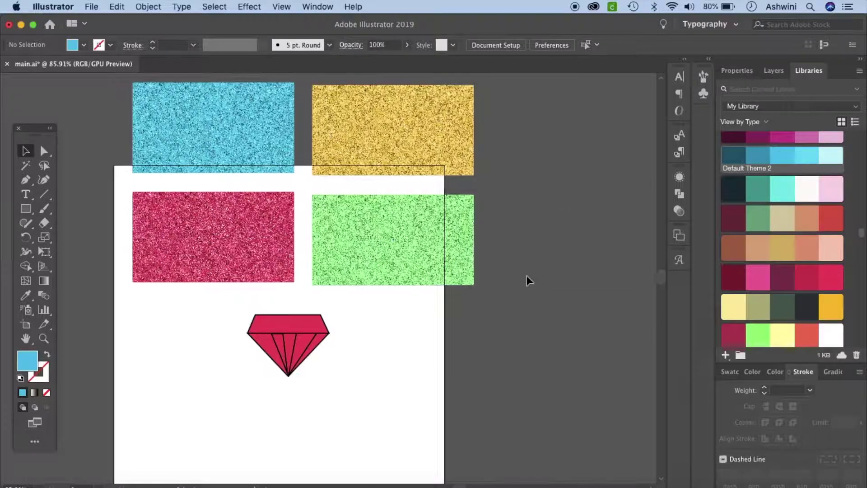
pyautogui.scroll(3, 533, 262)
pyautogui.scroll(-2, 277, 326)
pyautogui.hscroll(-1, 277, 325)
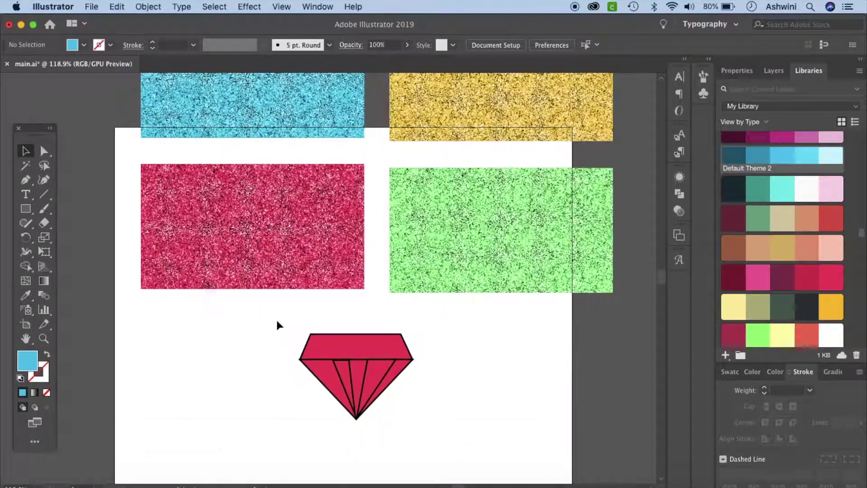
# Set the diamond's black stroke to Round Cap in the Stroke panel.
pyautogui.click(401, 413)
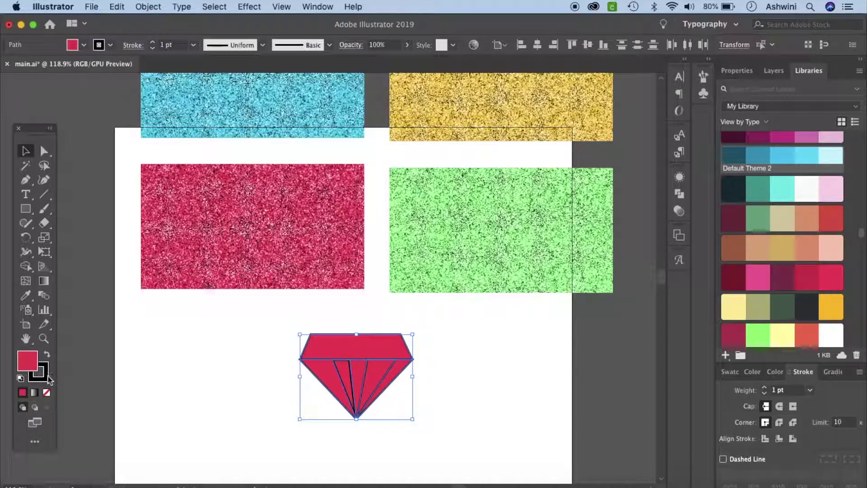
pyautogui.click(49, 379)
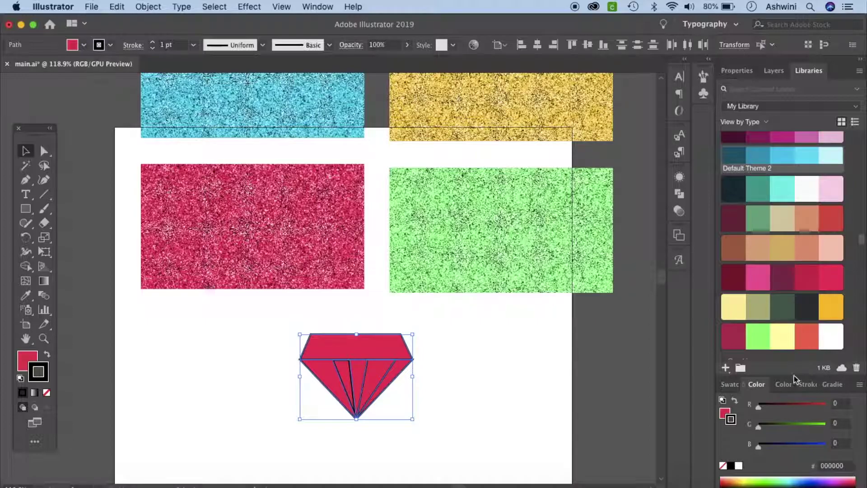
pyautogui.click(807, 384)
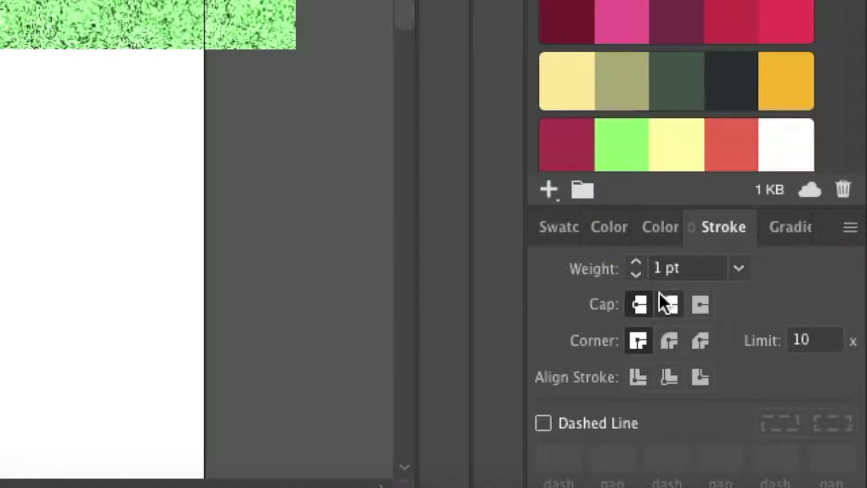
pyautogui.click(779, 407)
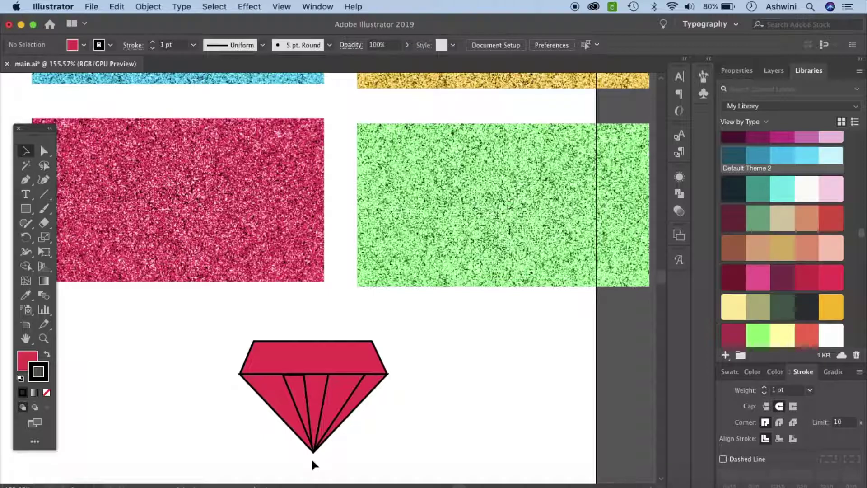
pyautogui.scroll(-2, 432, 422)
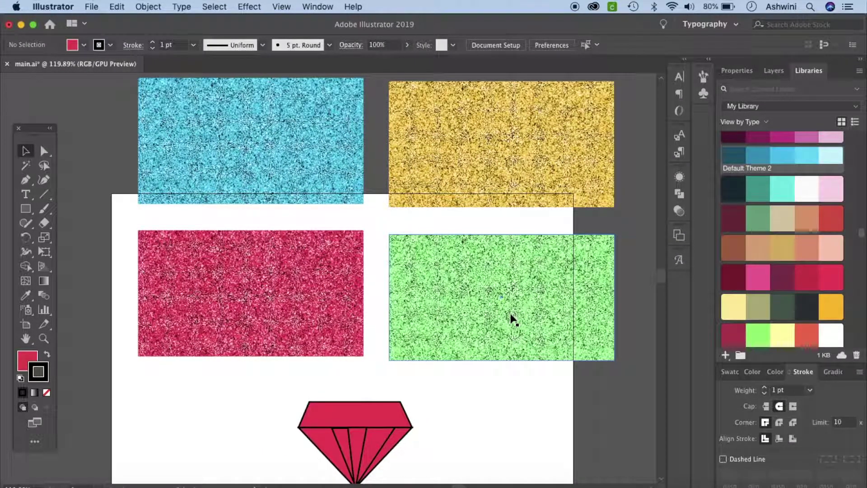
pyautogui.click(728, 373)
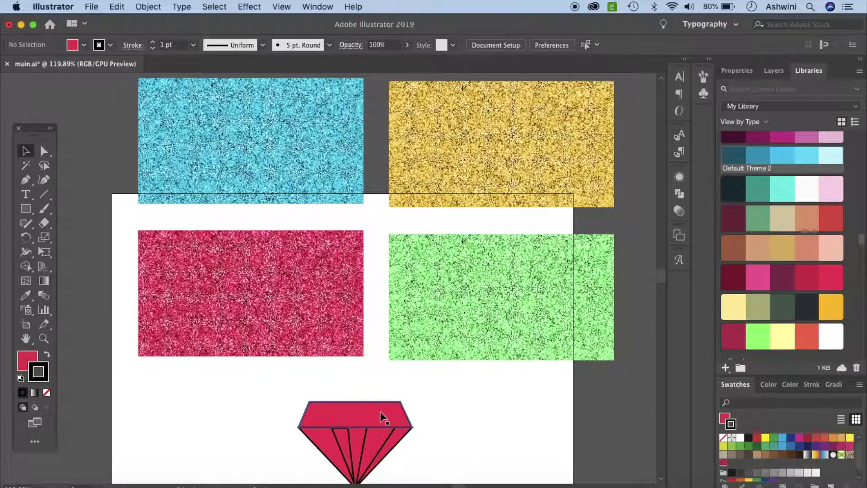
# Group the blue glitter rectangle's pieces with Cmd+G and choose Object > Pattern > Make.
pyautogui.scroll(3, 389, 409)
pyautogui.moveTo(145, 254); pyautogui.dragTo(395, 270)
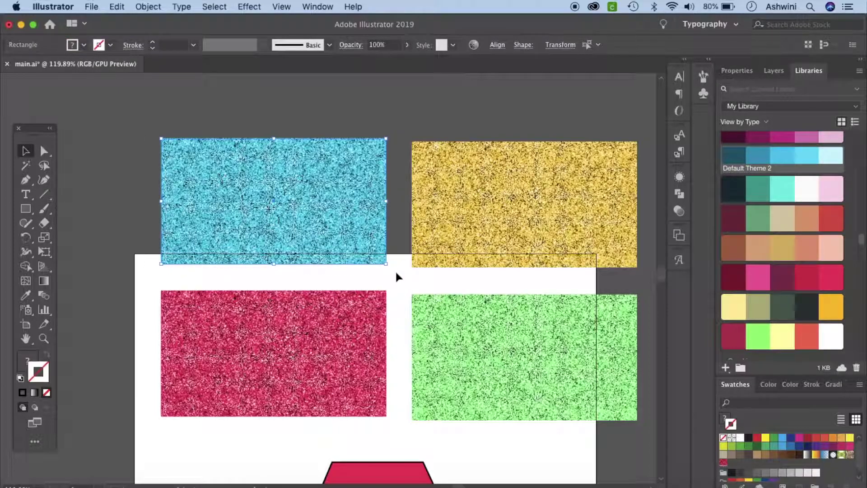
pyautogui.press('super+g')
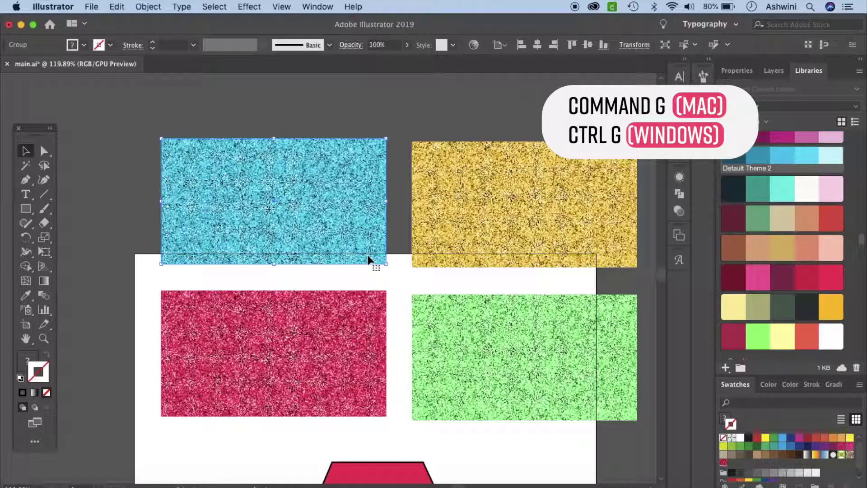
pyautogui.click(148, 7)
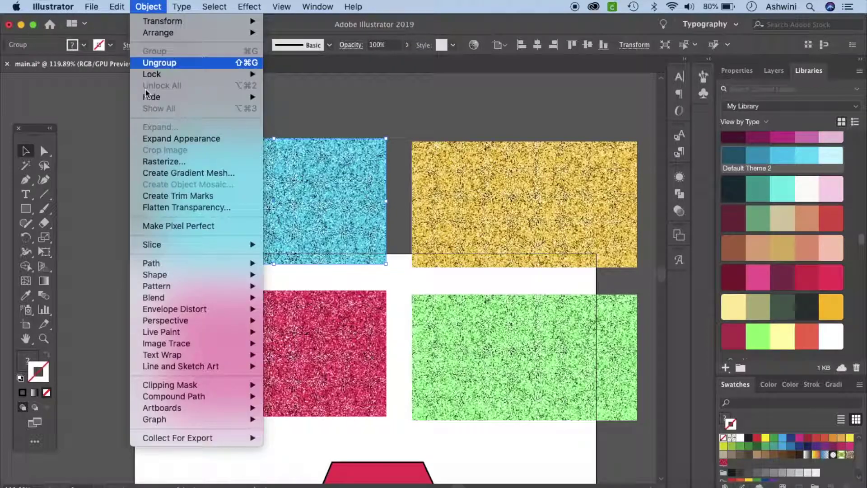
pyautogui.moveTo(246, 286)
pyautogui.click(320, 287)
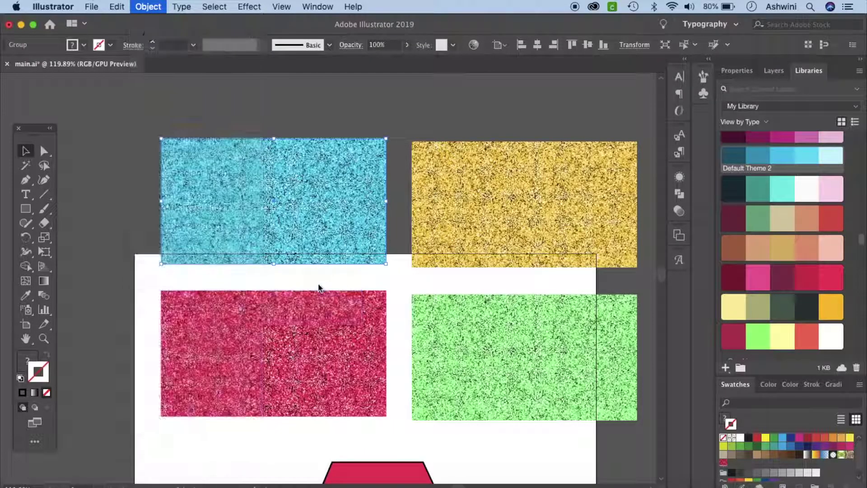
# Shrink the pattern tile to the blue glitter's edges (2.4345 × 1.3579 in) and click Done.
pyautogui.click(548, 283)
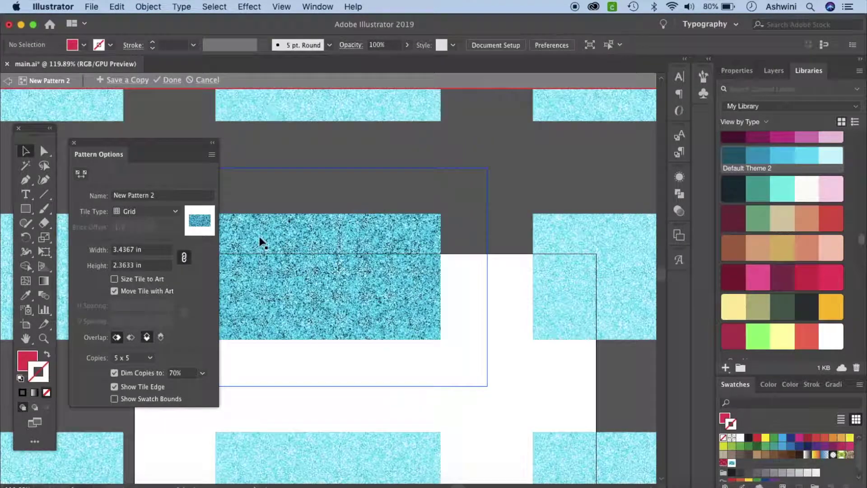
pyautogui.hscroll(-5, 551, 289)
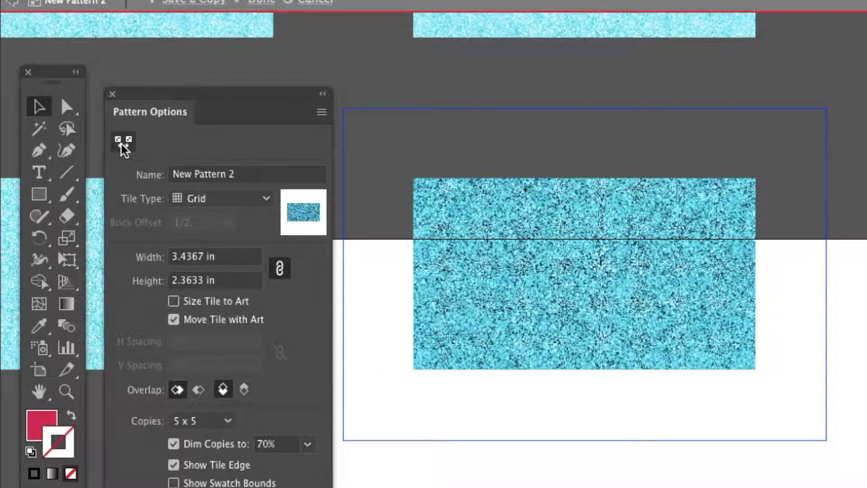
pyautogui.click(122, 149)
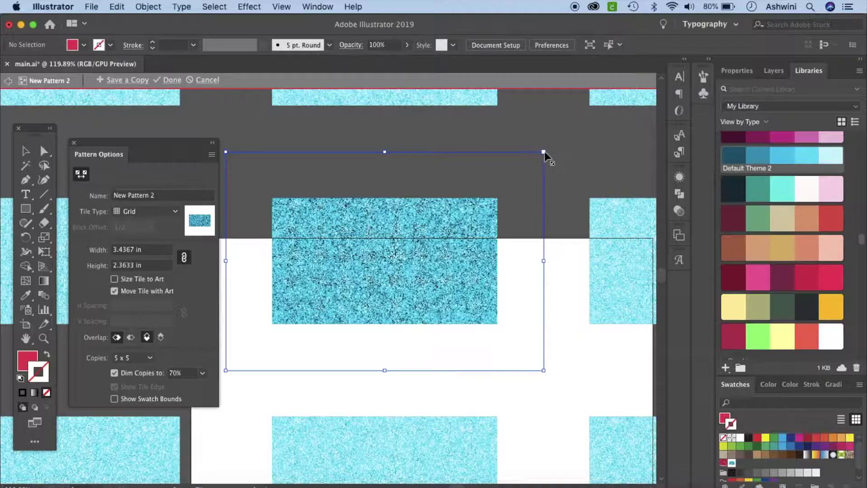
pyautogui.moveTo(544, 152); pyautogui.dragTo(498, 197)
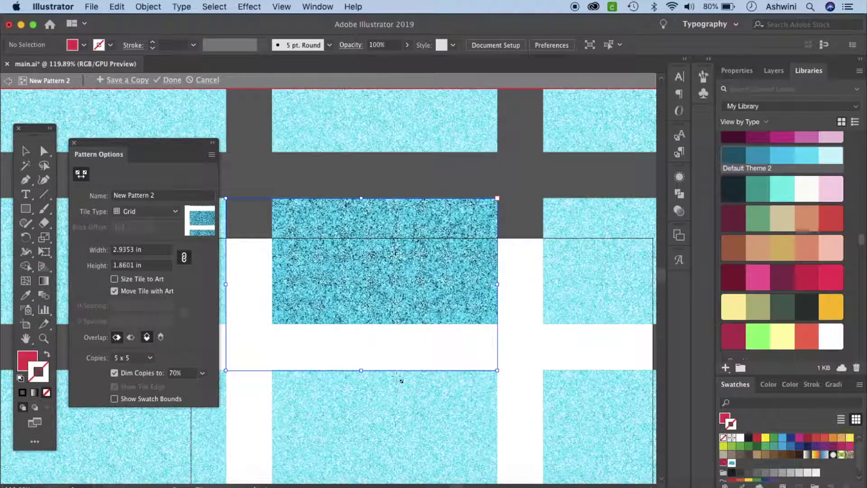
pyautogui.moveTo(226, 370); pyautogui.dragTo(272, 324)
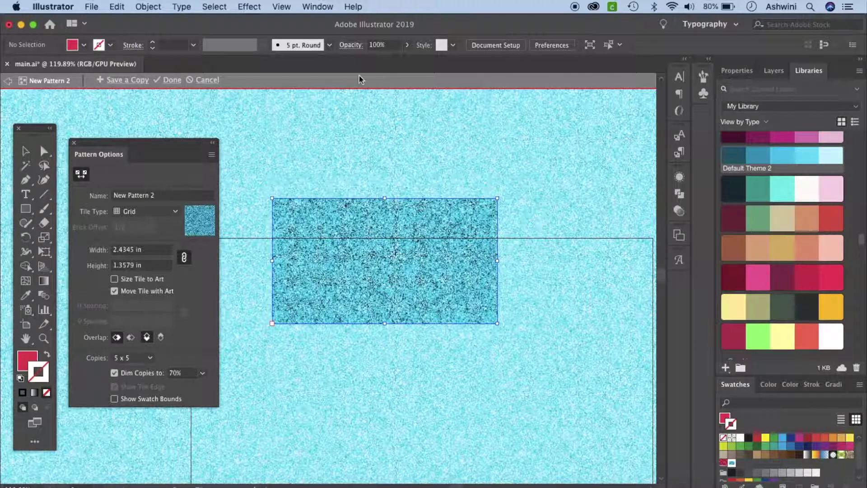
pyautogui.click(281, 7)
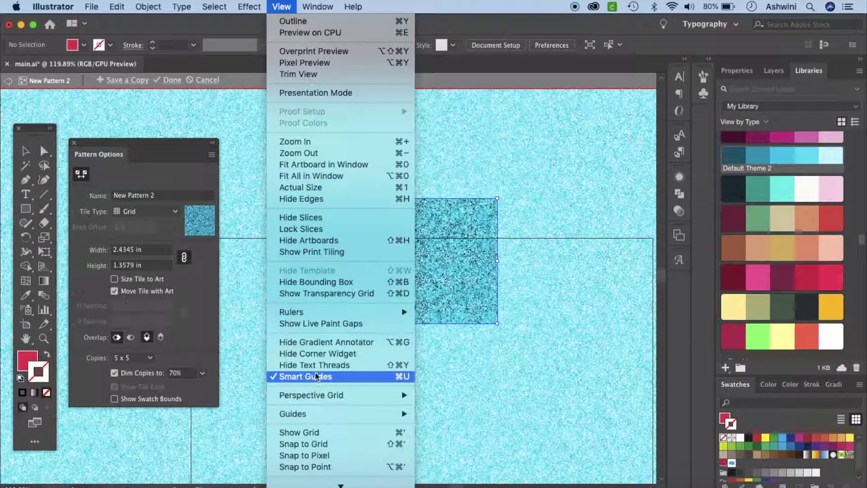
pyautogui.click(490, 421)
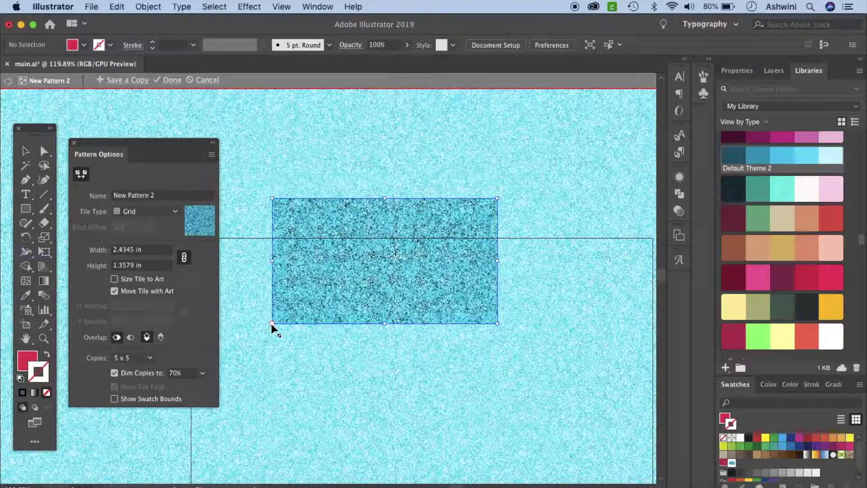
pyautogui.click(172, 80)
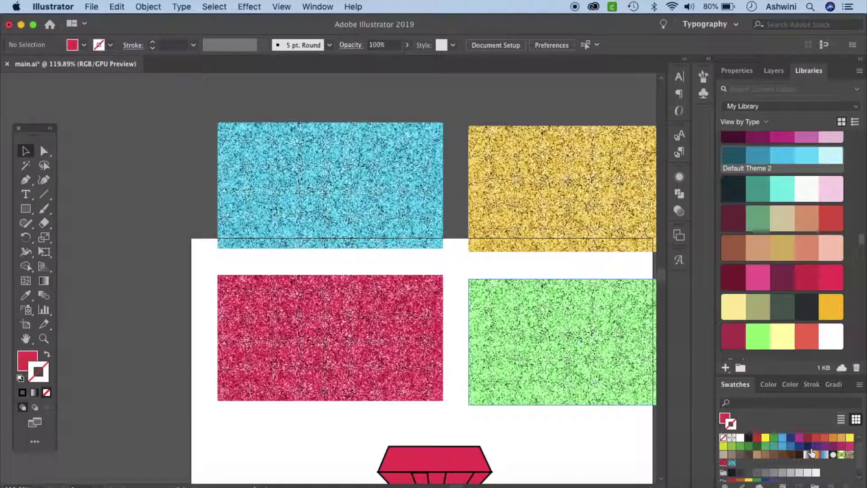
# Give the diamond's top trapezoid the blue glitter pattern fill, leaving the lower half pink.
pyautogui.scroll(-1, 814, 452)
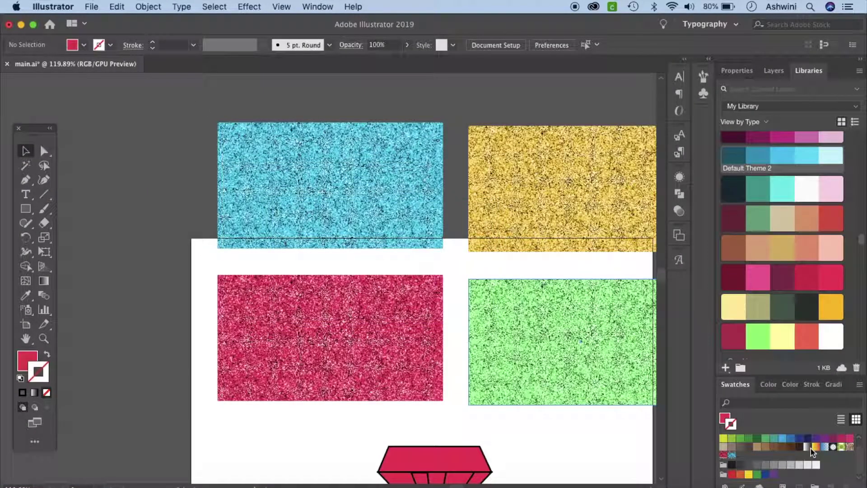
pyautogui.click(328, 11)
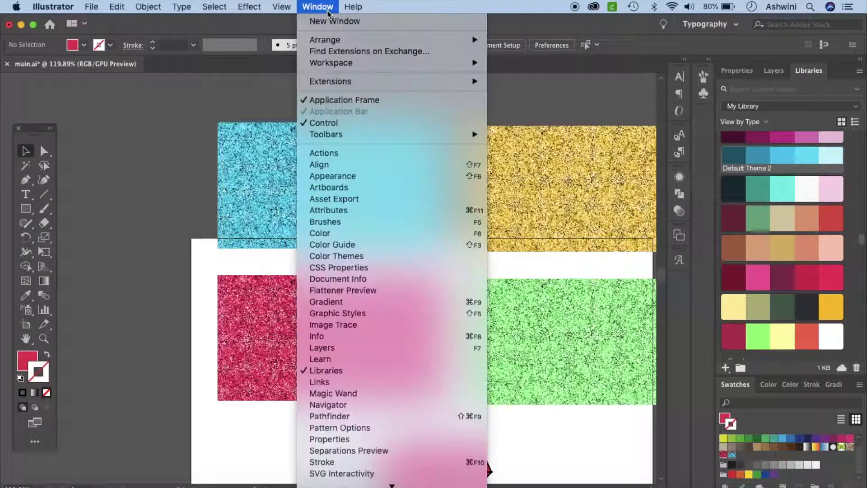
pyautogui.click(762, 415)
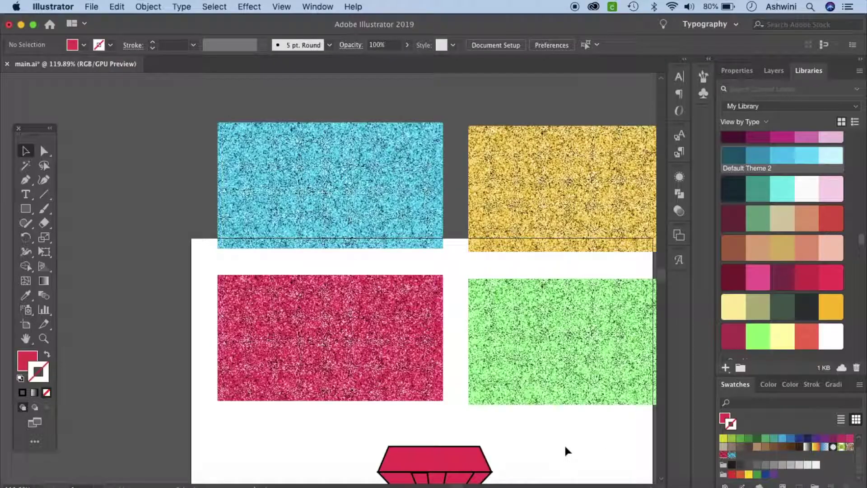
pyautogui.scroll(-5, 413, 422)
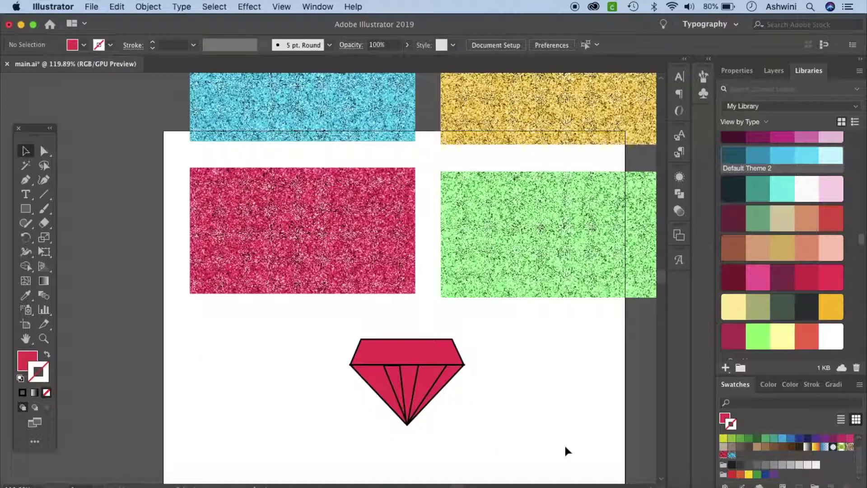
pyautogui.click(456, 344)
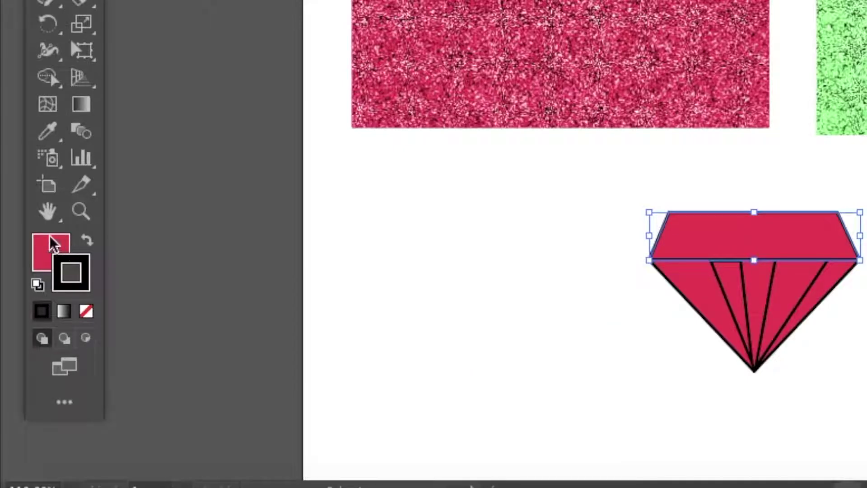
pyautogui.click(47, 247)
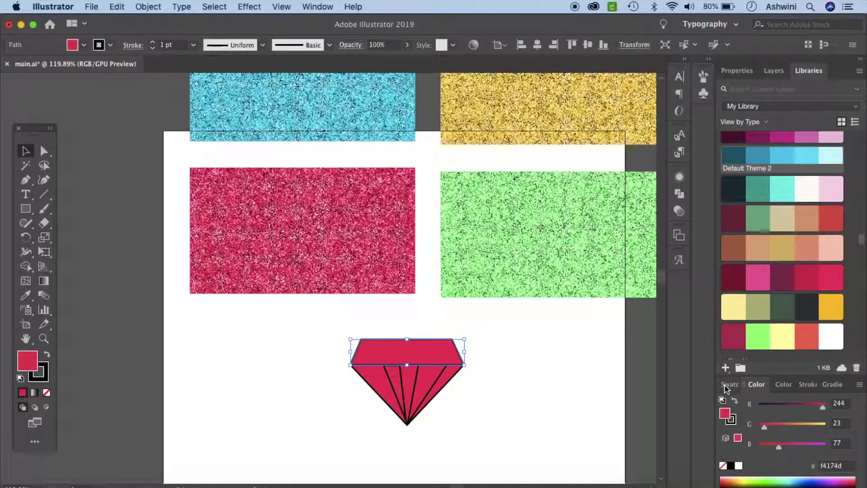
pyautogui.click(727, 385)
pyautogui.click(732, 455)
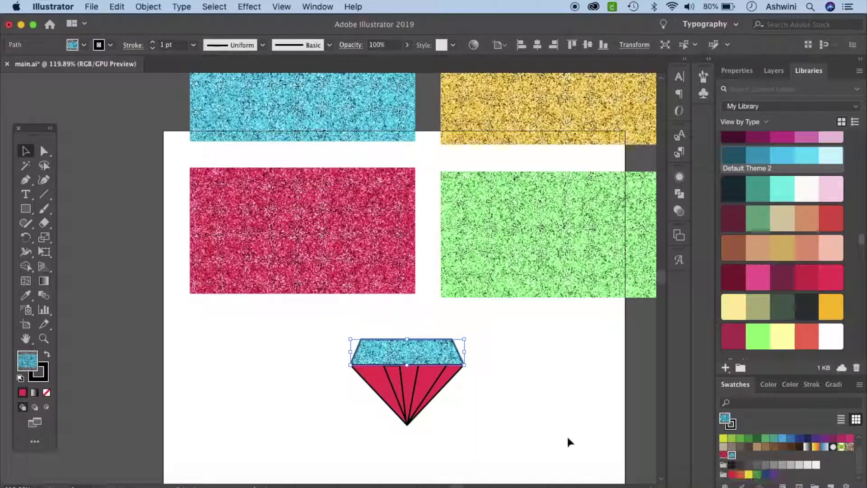
pyautogui.click(563, 433)
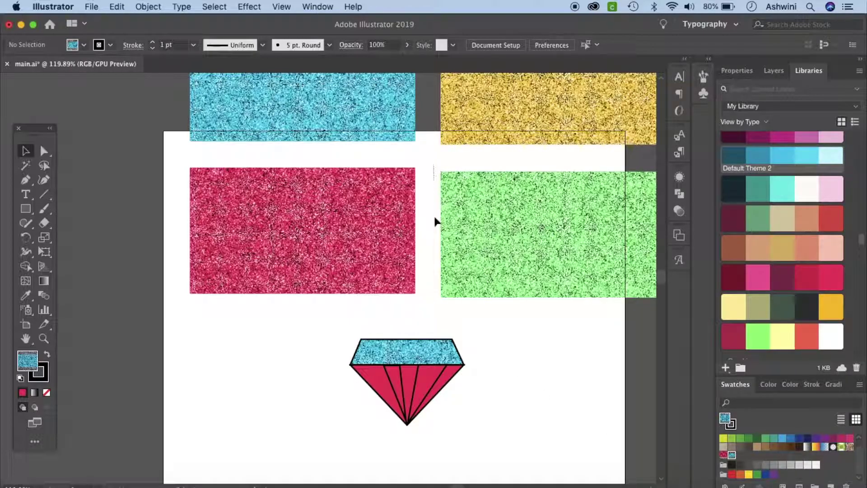
pyautogui.hscroll(5, 627, 295)
# Turn the green glitter rectangle into a new pattern with Object > Pattern > Make.
pyautogui.click(611, 299)
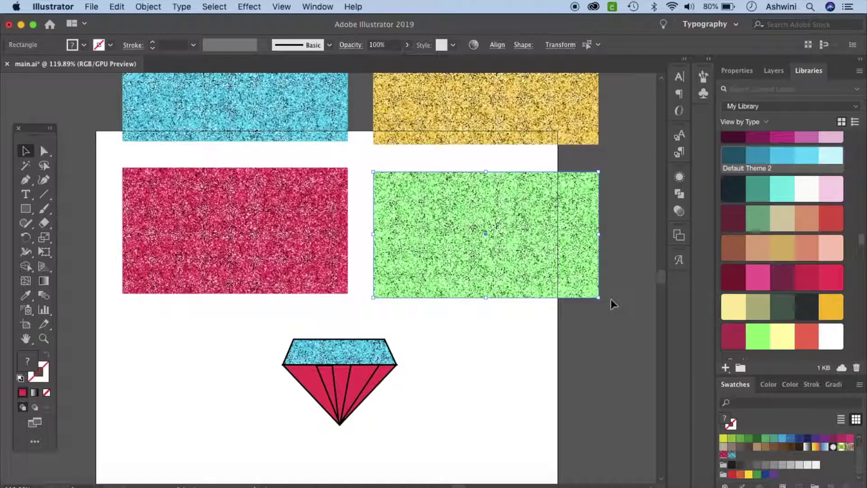
pyautogui.click(151, 7)
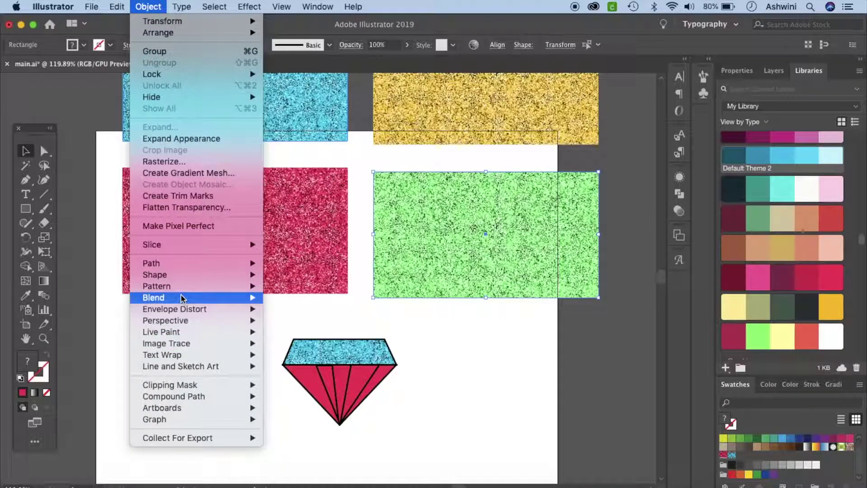
pyautogui.moveTo(231, 286)
pyautogui.click(304, 286)
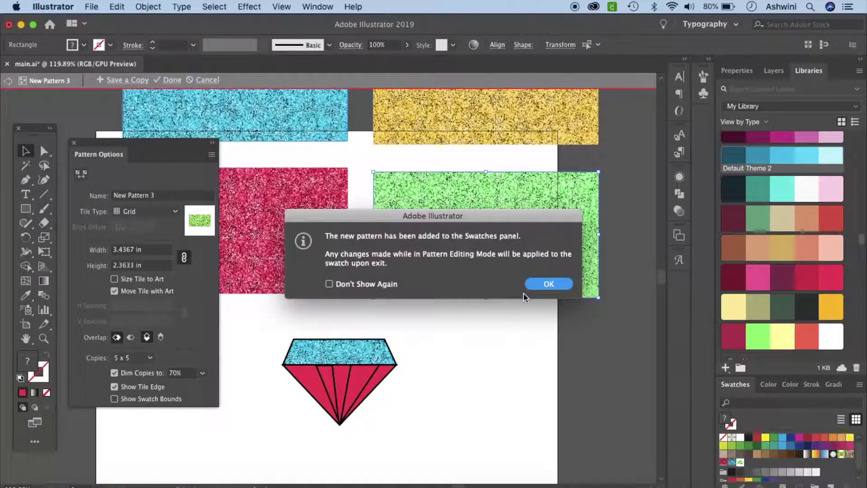
pyautogui.click(544, 284)
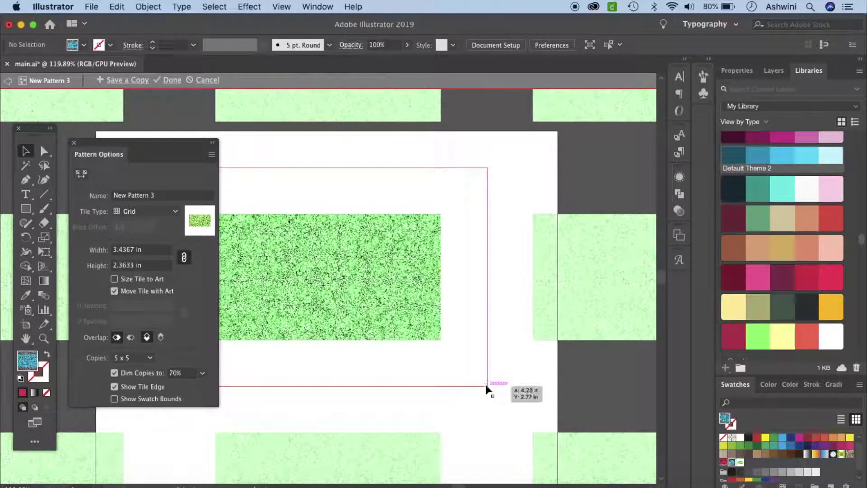
# Fit the New Pattern 3 tile to the artwork, 2.4345 × 1.3579 in, and finish editing.
pyautogui.click(81, 174)
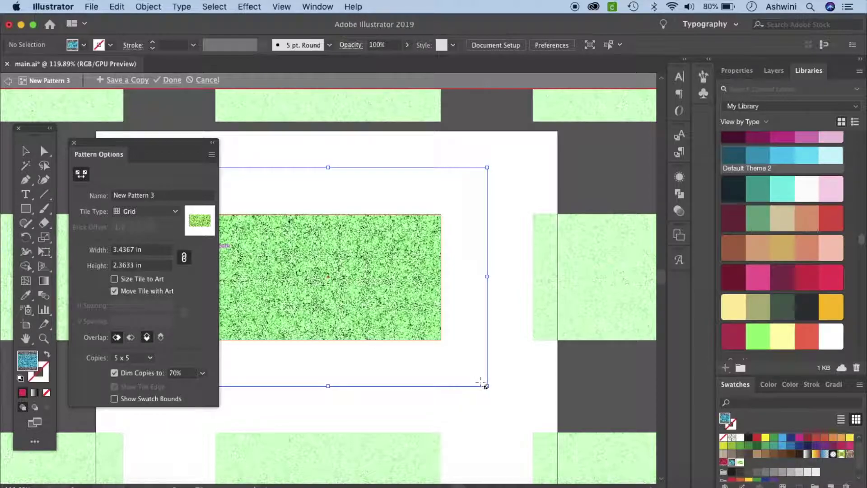
pyautogui.moveTo(487, 387); pyautogui.dragTo(441, 340)
pyautogui.hscroll(-3, 375, 280)
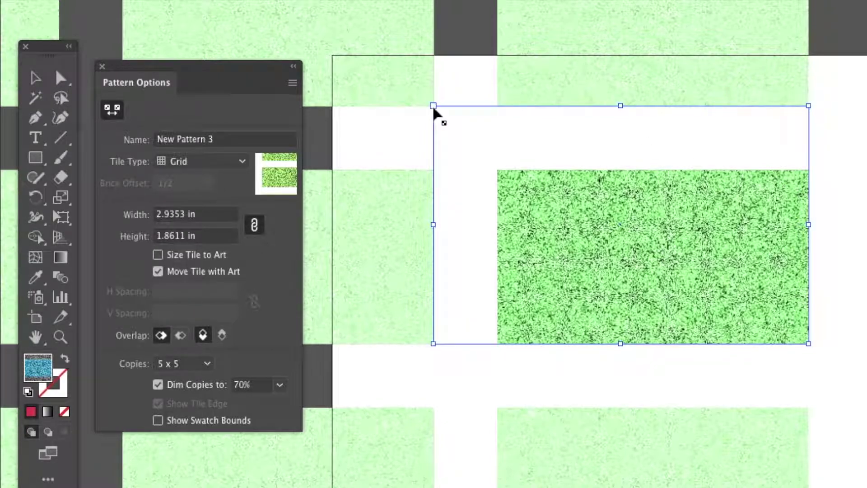
pyautogui.moveTo(434, 108); pyautogui.dragTo(500, 171)
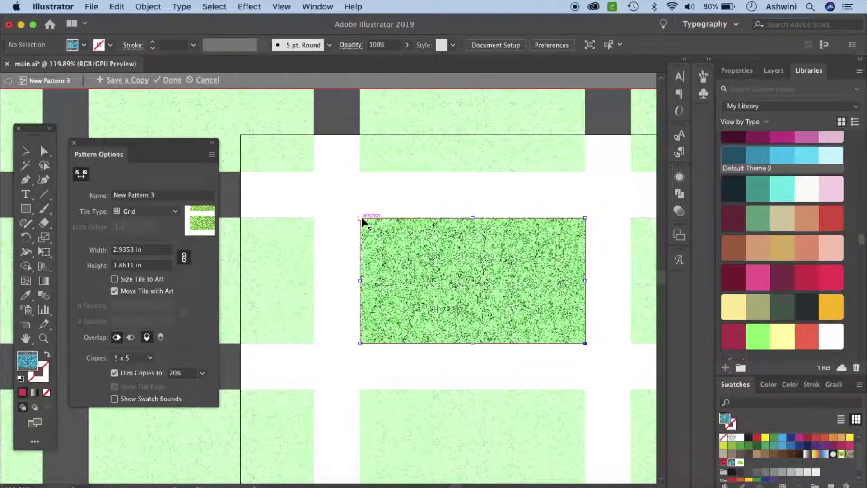
pyautogui.moveTo(363, 221); pyautogui.dragTo(362, 222)
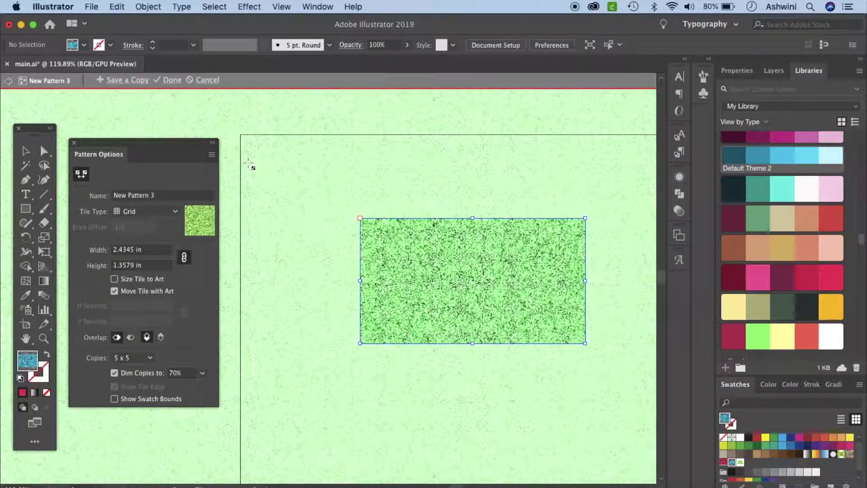
pyautogui.click(183, 81)
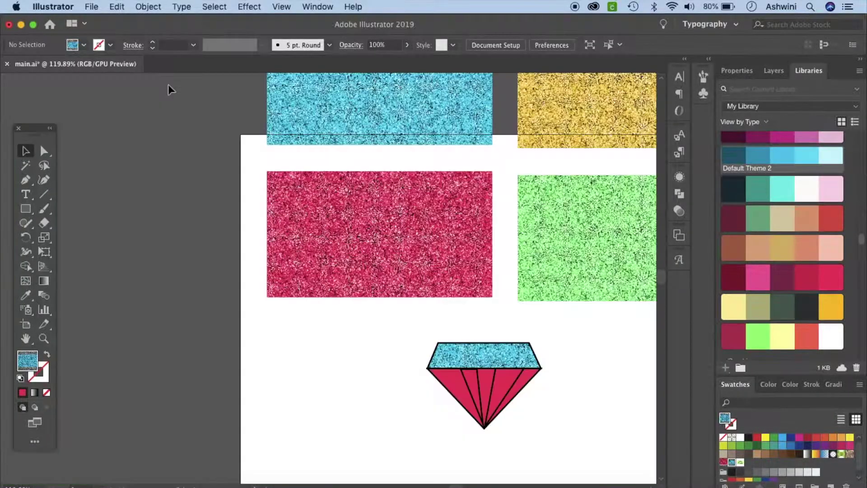
# Apply the green glitter pattern swatch to one lower facet of the diamond.
pyautogui.scroll(-2, 445, 397)
pyautogui.hscroll(5, 445, 397)
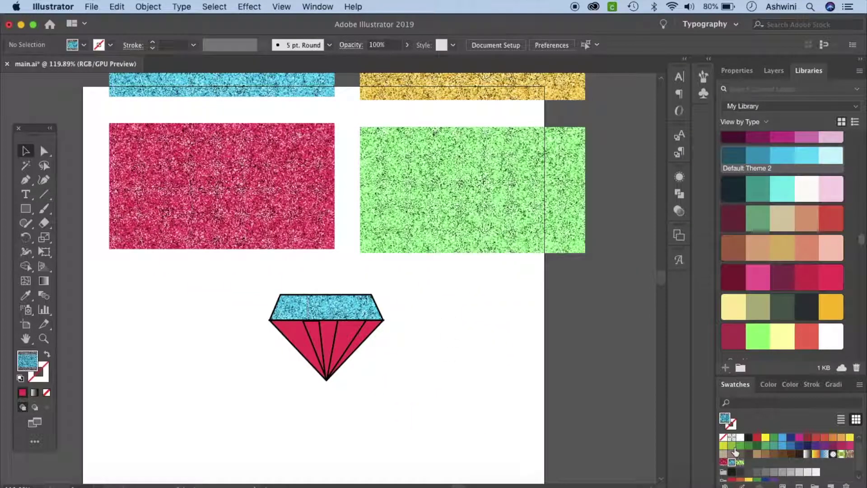
pyautogui.click(348, 342)
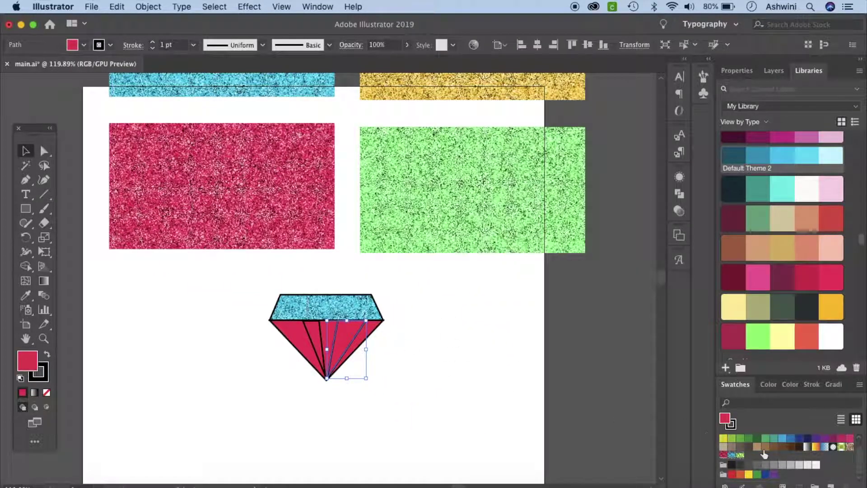
pyautogui.click(740, 455)
pyautogui.click(578, 396)
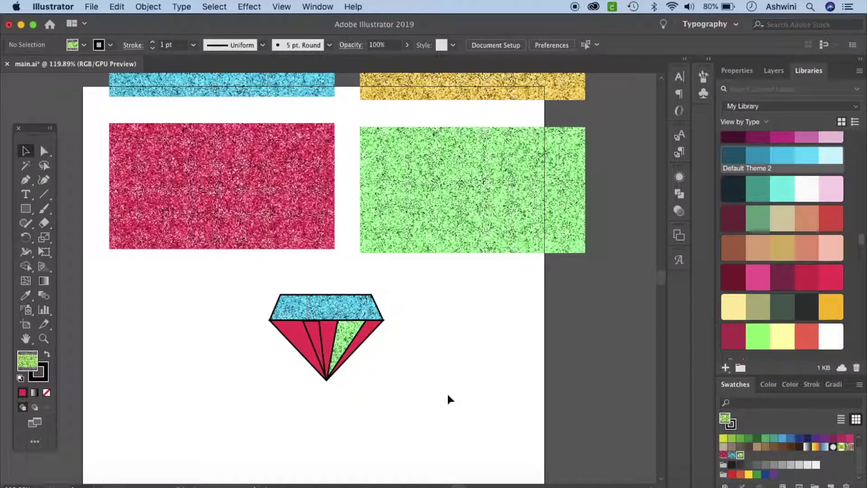
pyautogui.scroll(5, 448, 400)
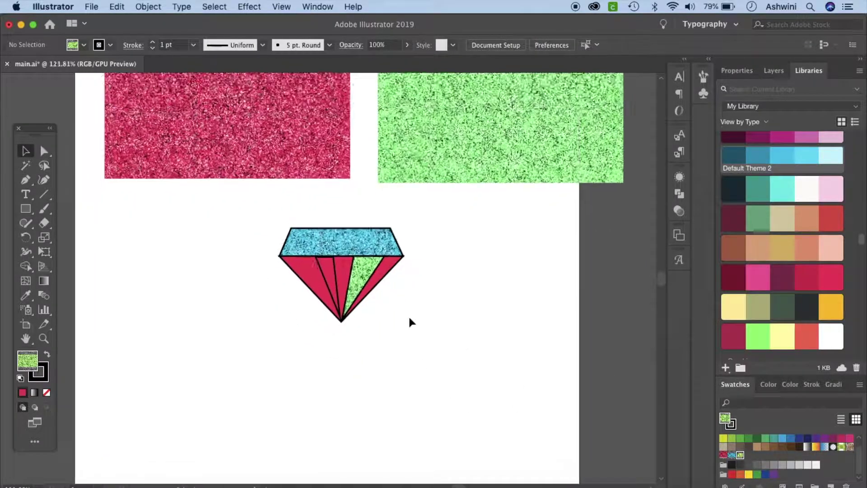
pyautogui.scroll(3, 410, 318)
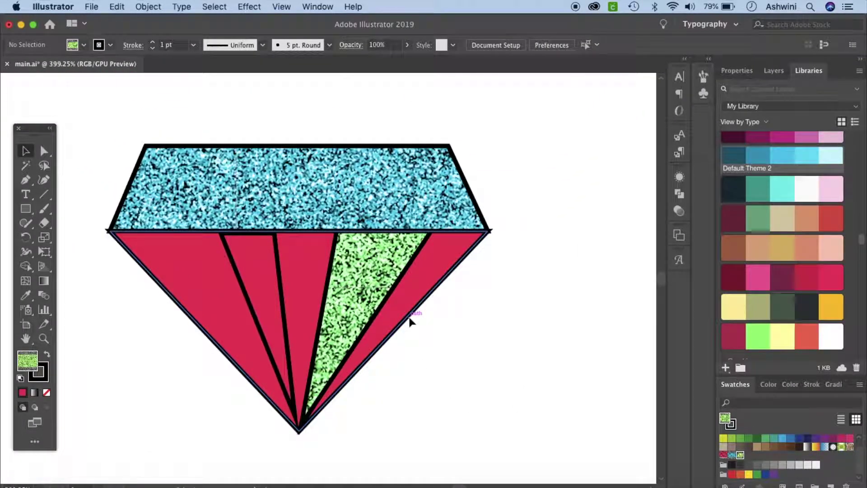
pyautogui.scroll(-7, 409, 318)
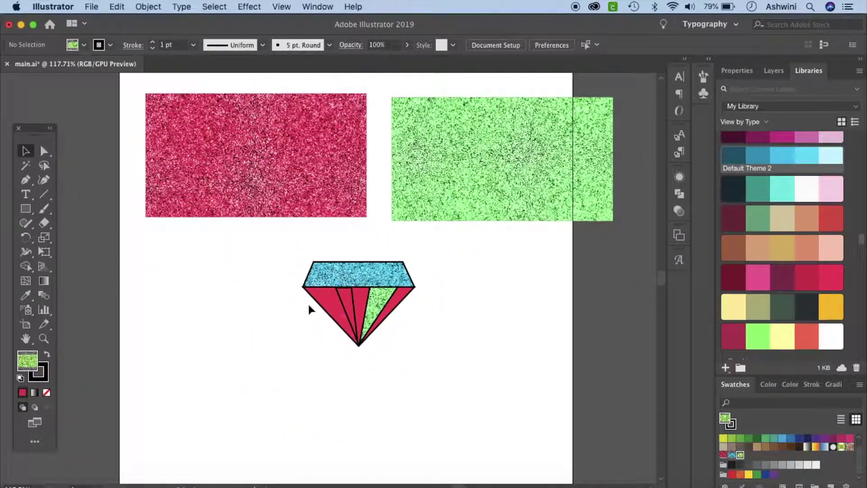
pyautogui.moveTo(25, 209); pyautogui.dragTo(83, 237)
# Draw a circle left of the diamond and fill it with the blue glitter pattern.
pyautogui.moveTo(161, 254); pyautogui.dragTo(228, 321)
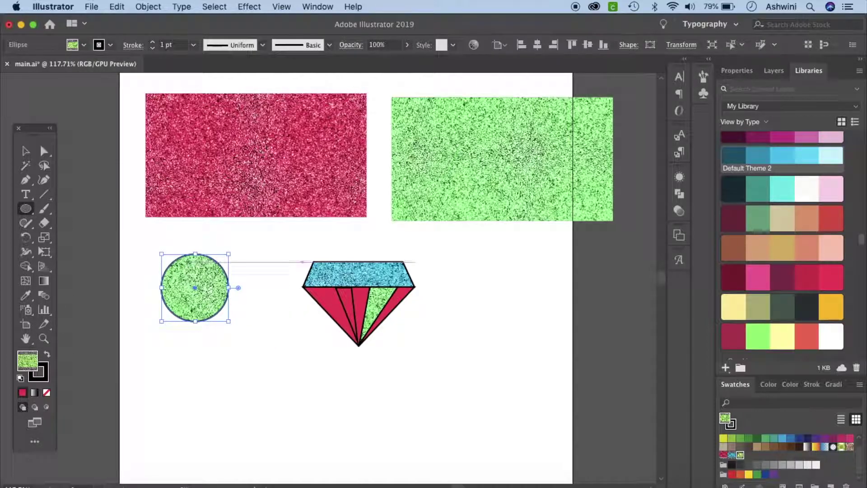
pyautogui.click(732, 455)
pyautogui.click(609, 409)
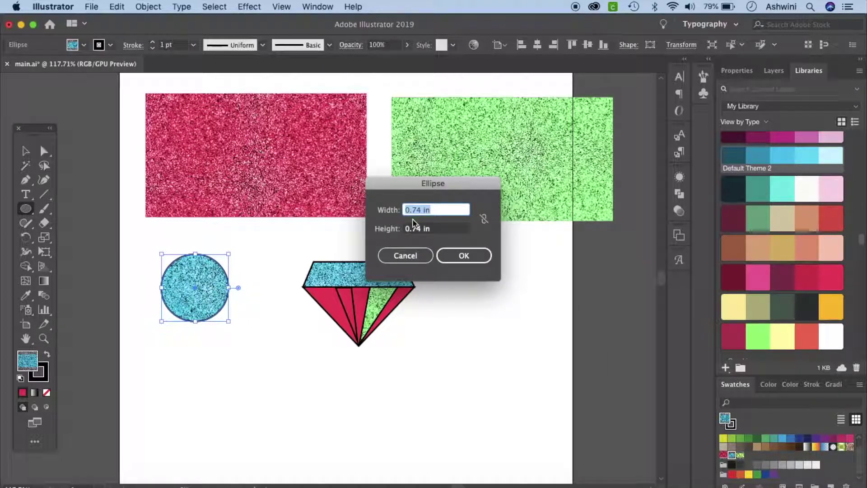
pyautogui.click(416, 256)
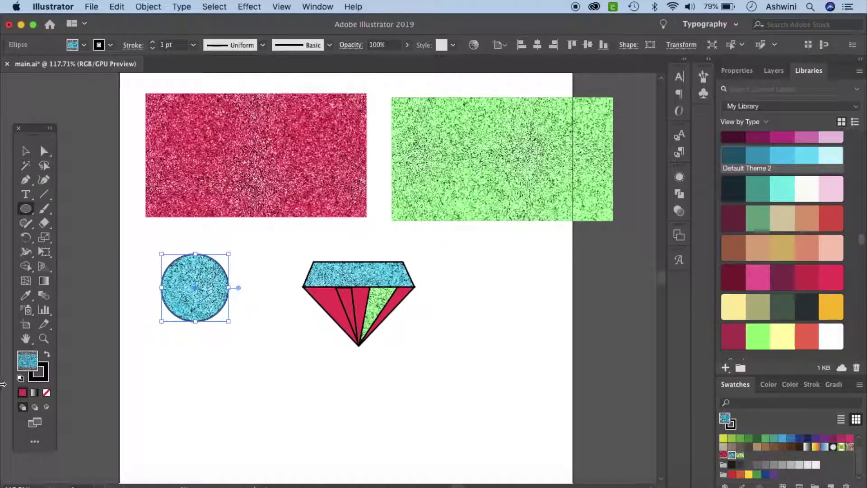
# Give the circle a thick black outline with a 4 pt stroke weight.
pyautogui.click(47, 382)
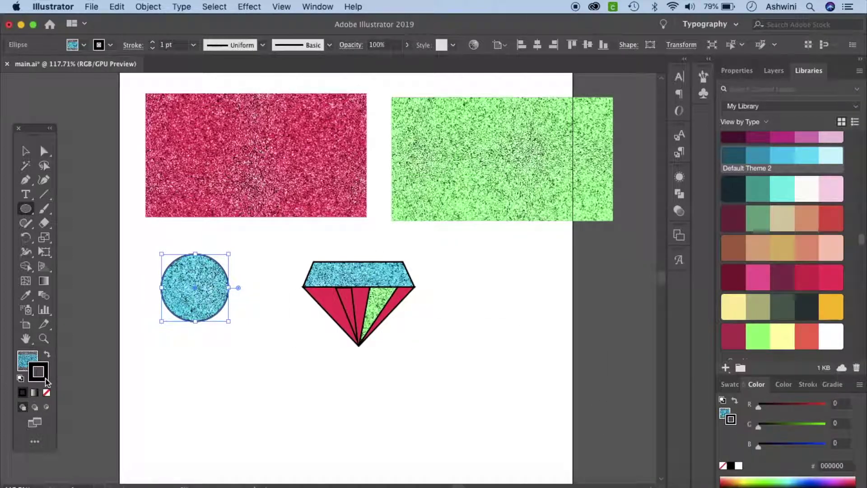
pyautogui.click(808, 384)
pyautogui.click(811, 390)
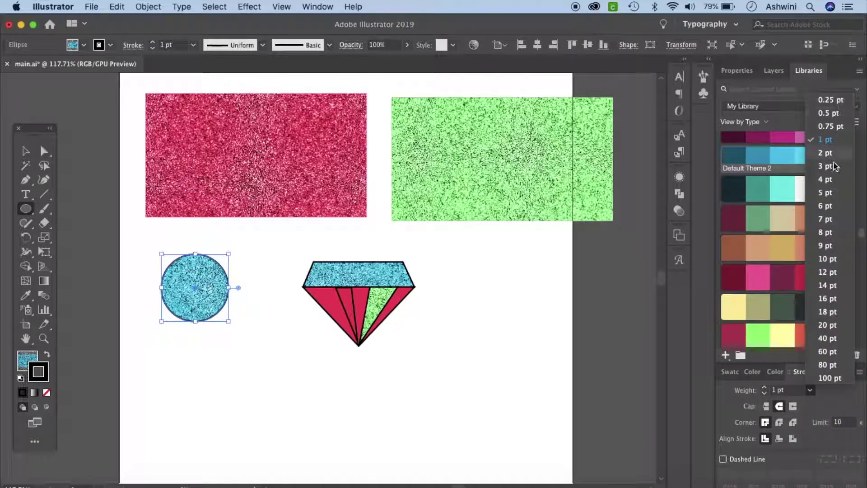
pyautogui.click(826, 179)
pyautogui.press('v')
pyautogui.click(552, 409)
pyautogui.scroll(1, 549, 402)
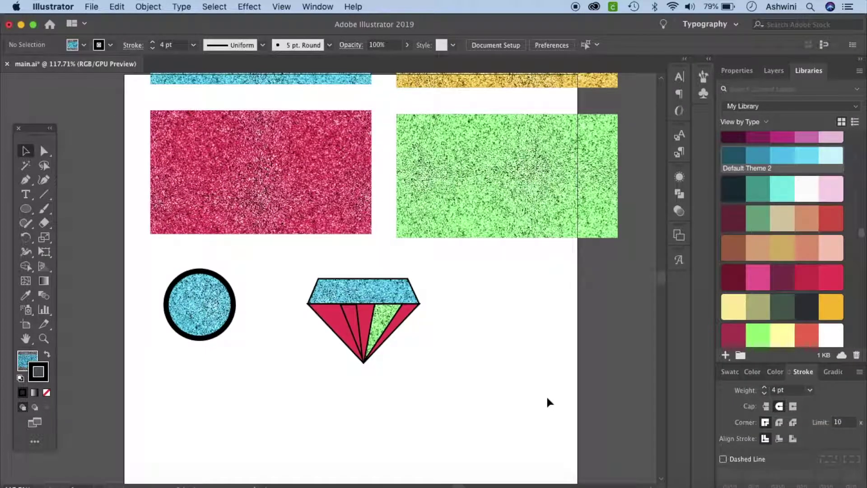
pyautogui.scroll(3, 547, 399)
pyautogui.hscroll(2, 548, 398)
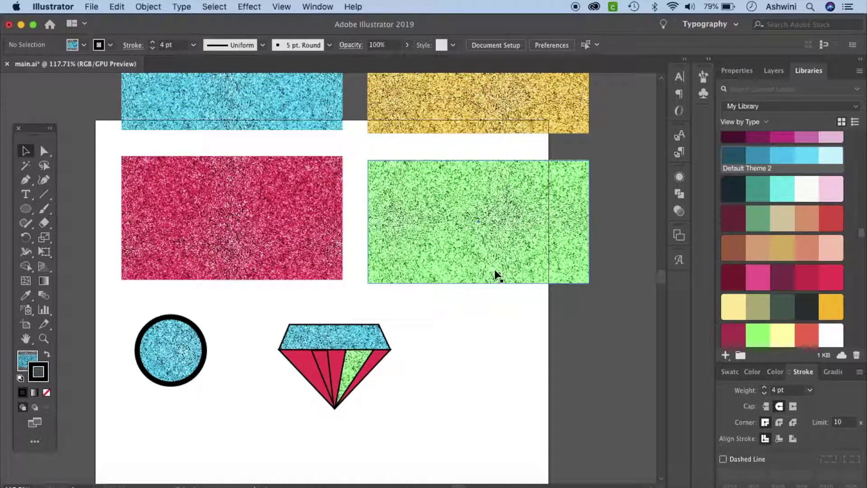